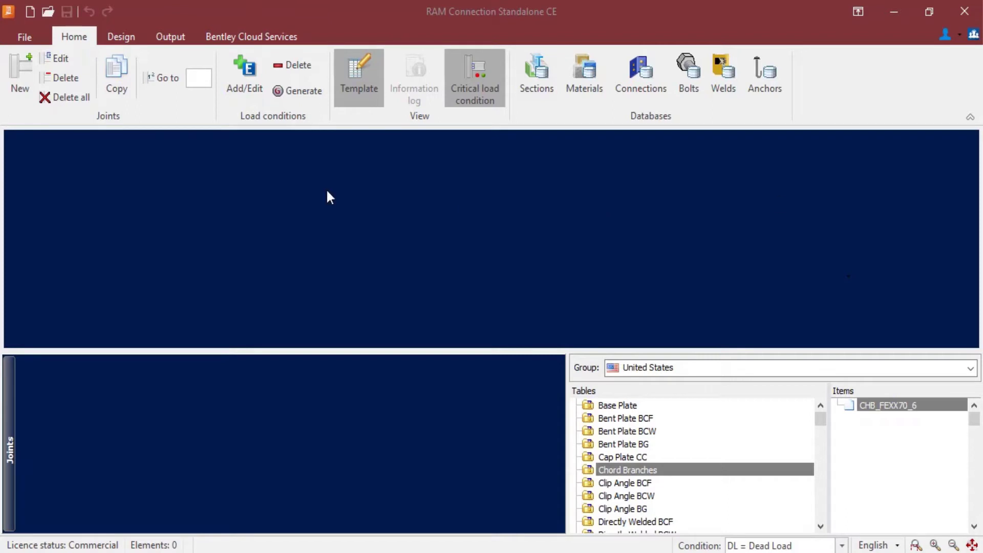
{"action": "left_click", "coordinate": [122, 38]}
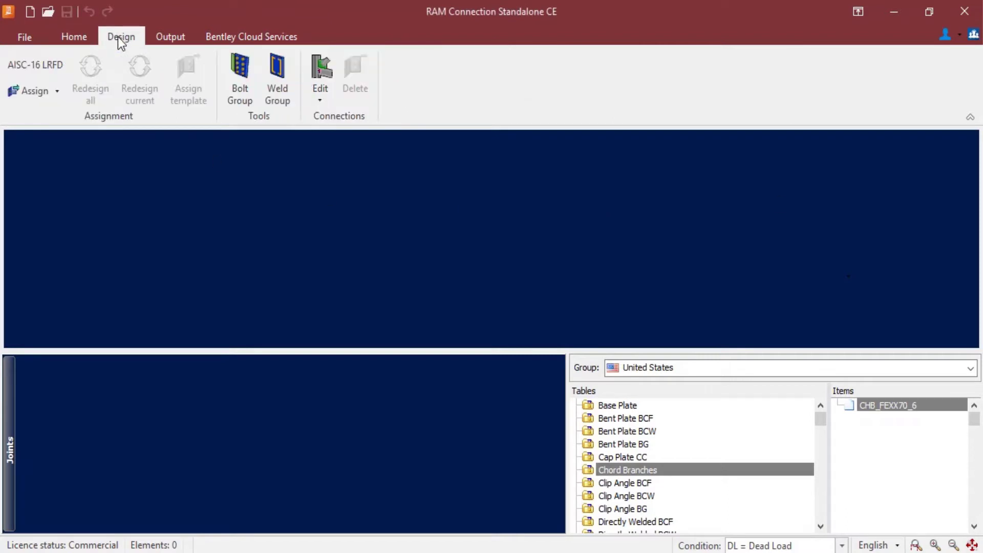
{"action": "left_click", "coordinate": [35, 63]}
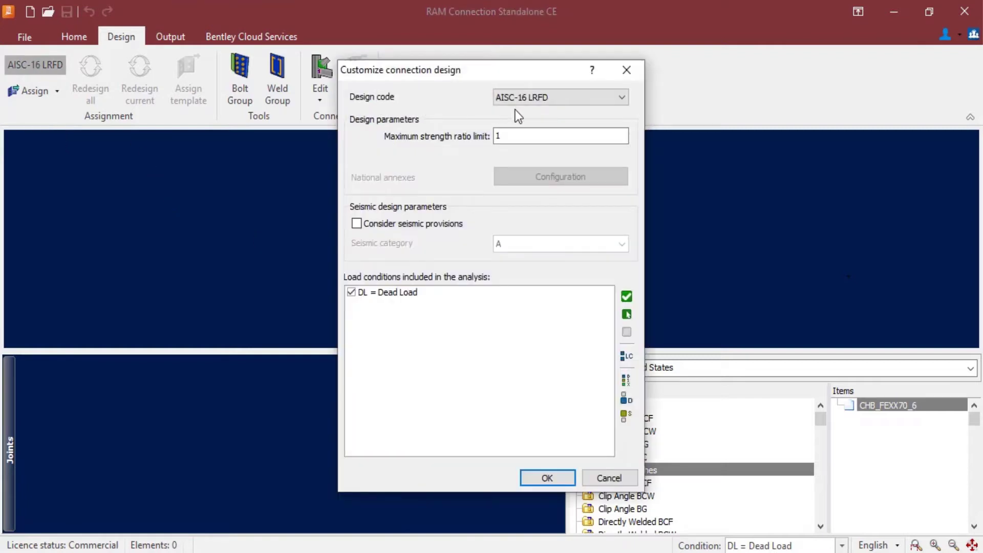
{"action": "left_click", "coordinate": [589, 96]}
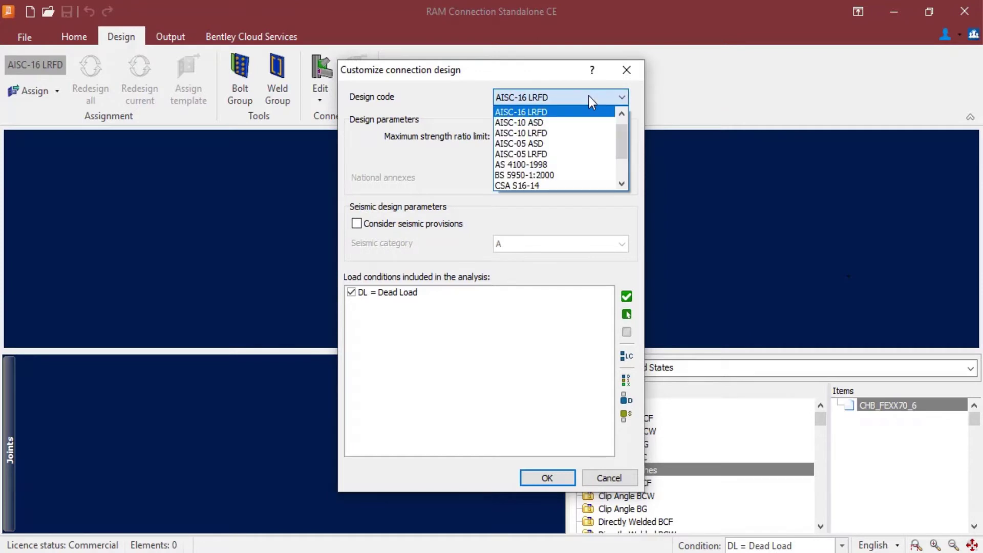
{"action": "left_click", "coordinate": [589, 96]}
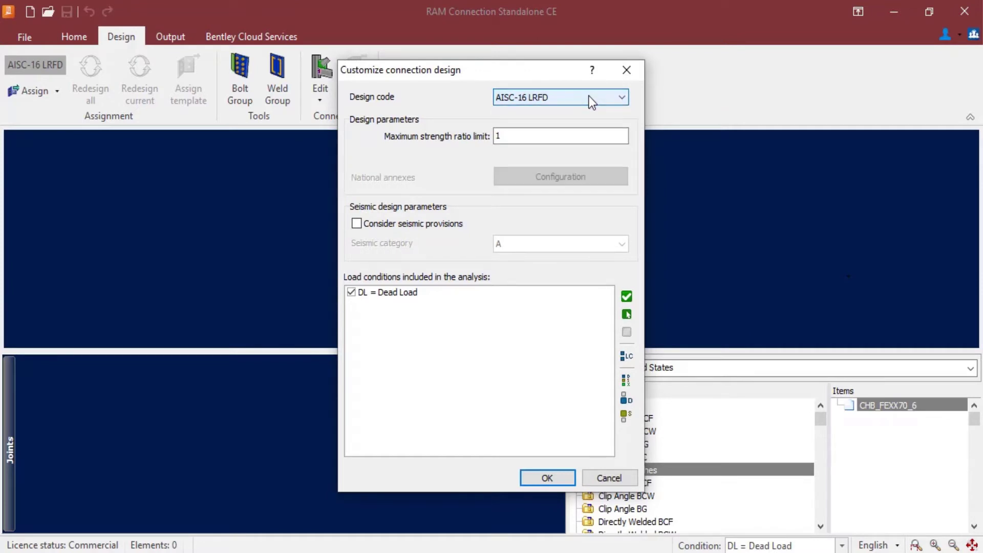
{"action": "left_click", "coordinate": [567, 138]}
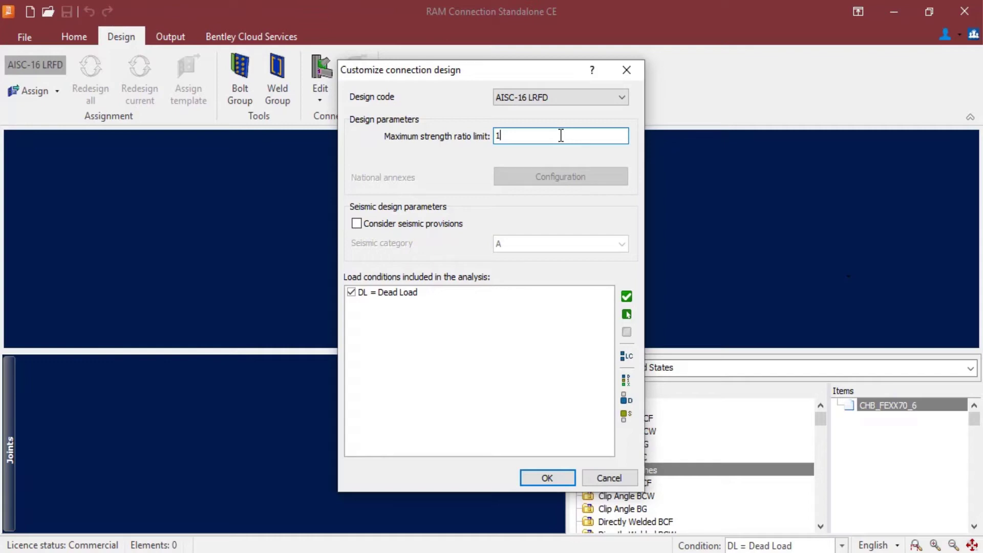
{"action": "left_click", "coordinate": [536, 478]}
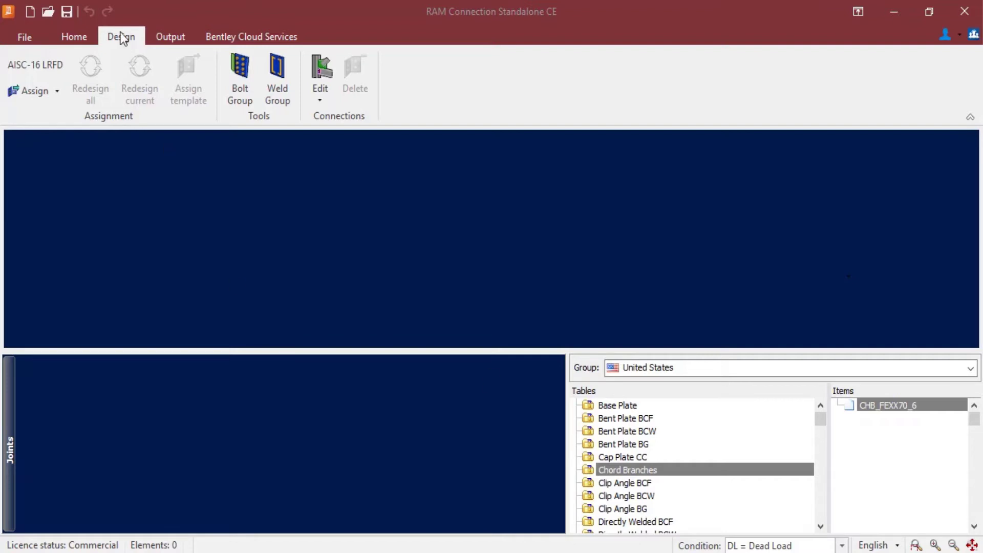
Step: Start a new bolt group pad with 2×3 AS M12 Gr4_6 bolts at 3 in spacing
{"action": "left_click", "coordinate": [240, 71]}
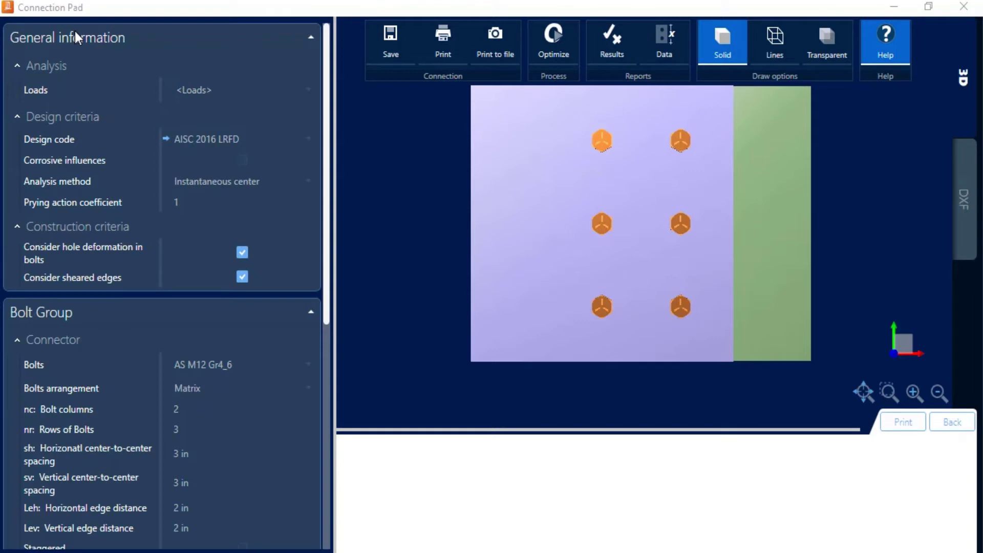
Step: Add load case 1 with 5 in in-plane eccentricity and 10 kip shear at 30°
{"action": "left_click", "coordinate": [190, 89]}
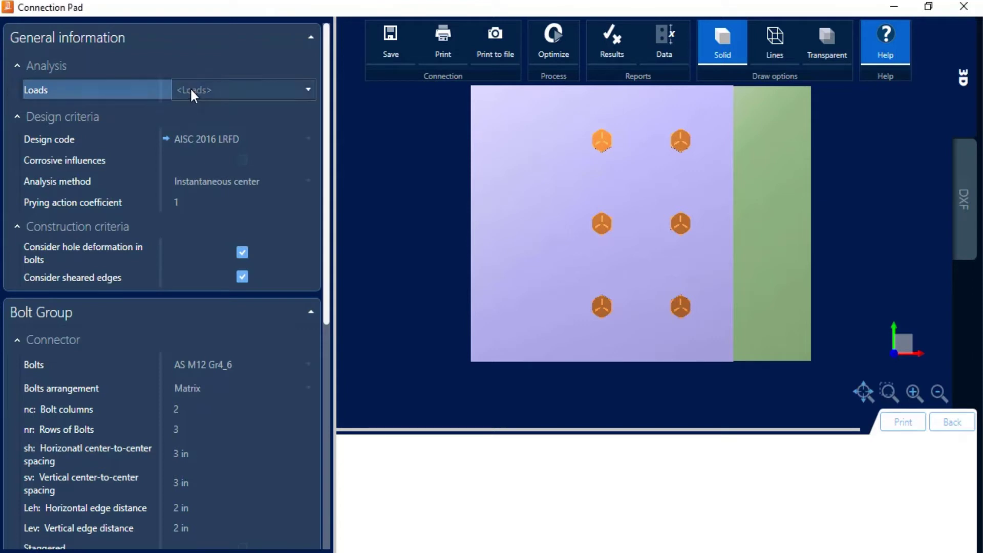
{"action": "left_click", "coordinate": [192, 91]}
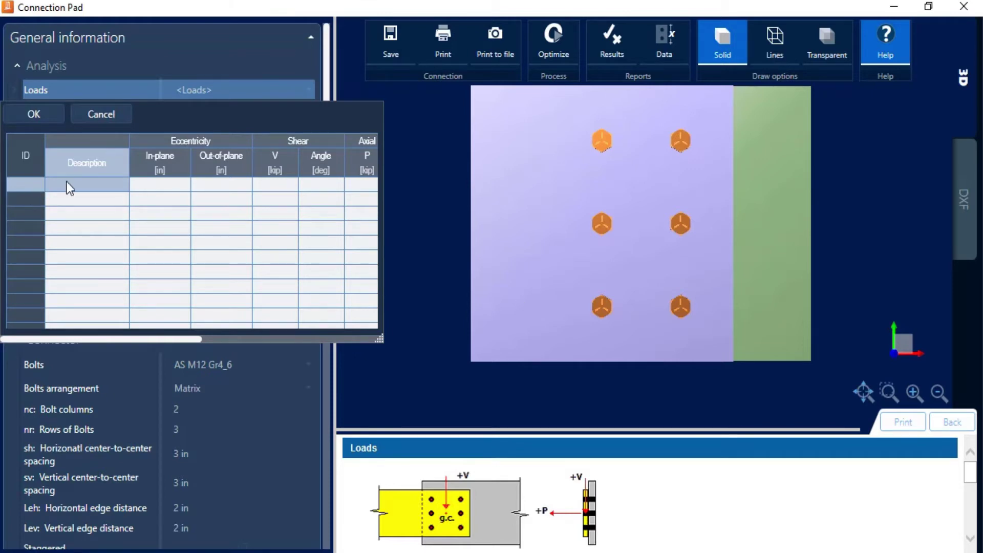
{"action": "type", "text": "1"}
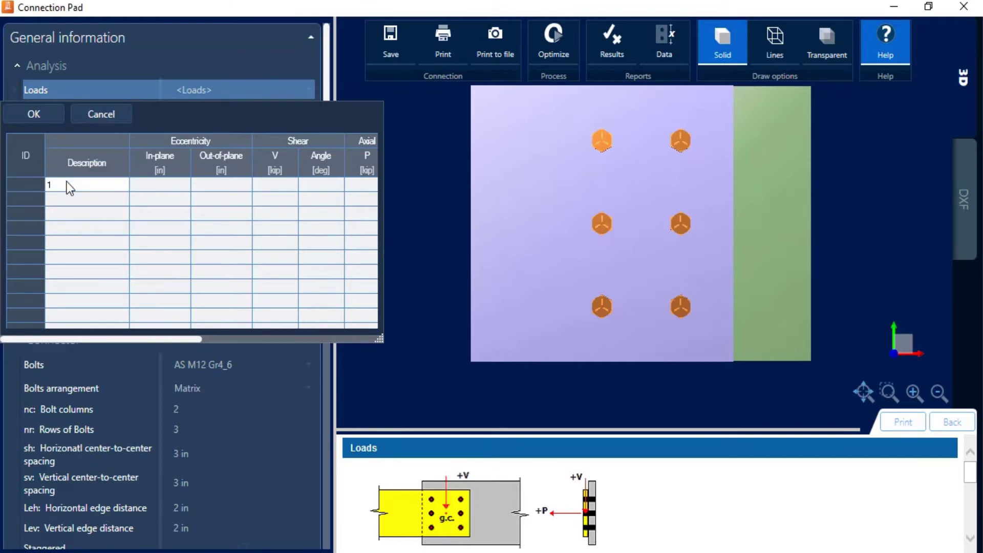
{"action": "key", "text": "Tab"}
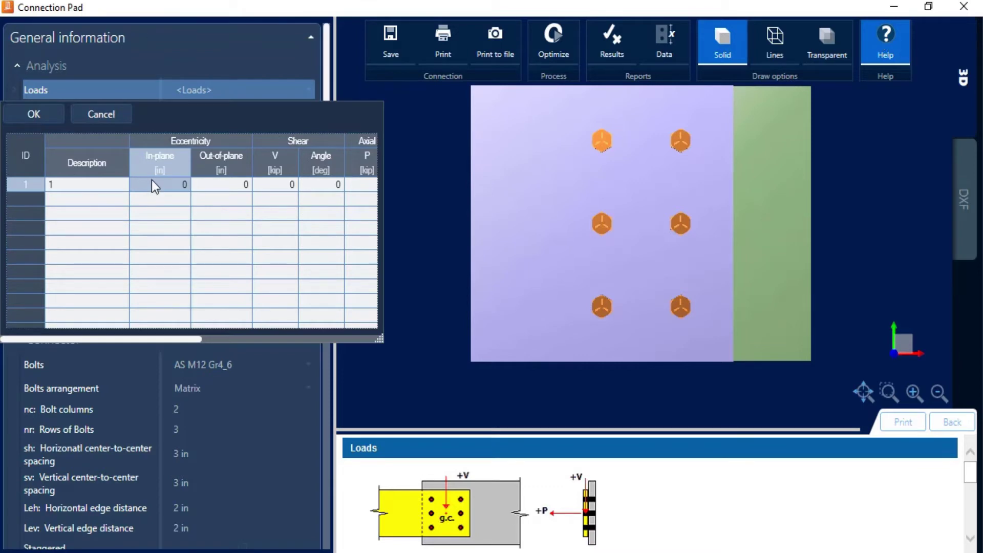
{"action": "type", "text": "5"}
{"action": "key", "text": "Return"}
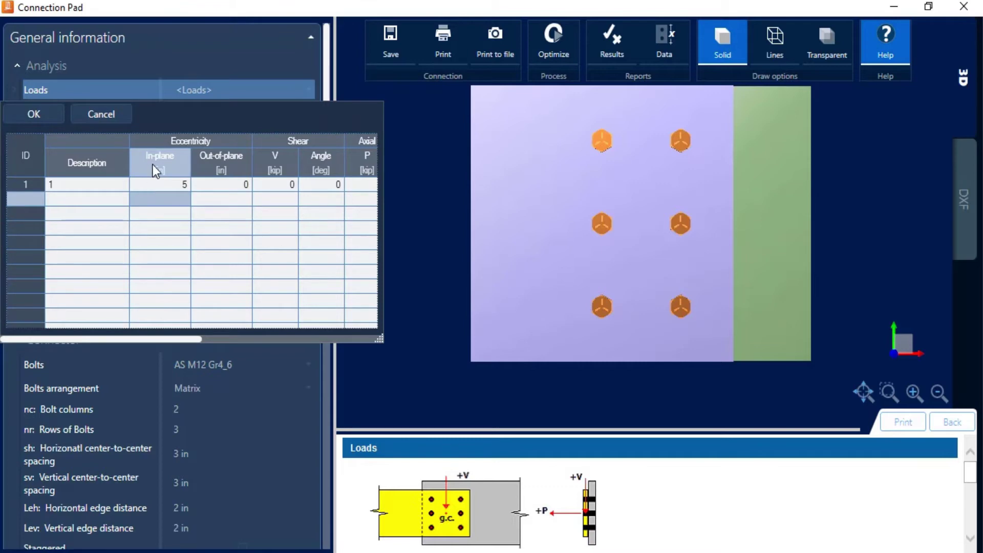
{"action": "left_click", "coordinate": [273, 180]}
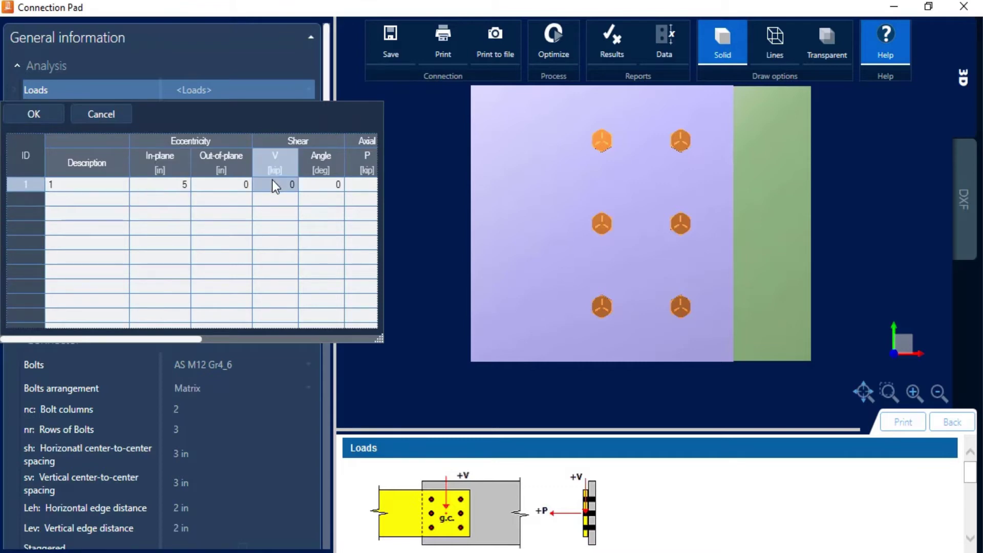
{"action": "type", "text": "1"}
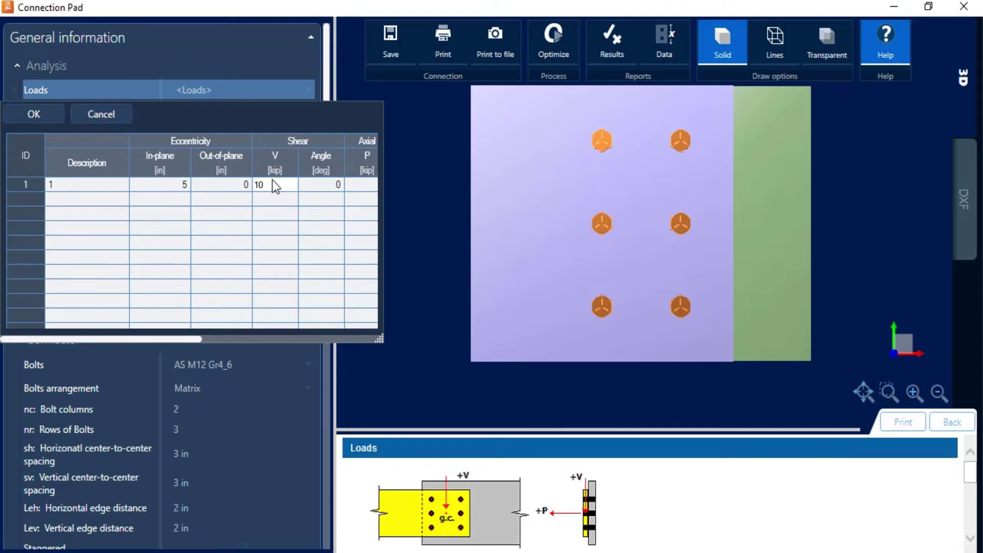
{"action": "key", "text": "Tab"}
{"action": "type", "text": "30"}
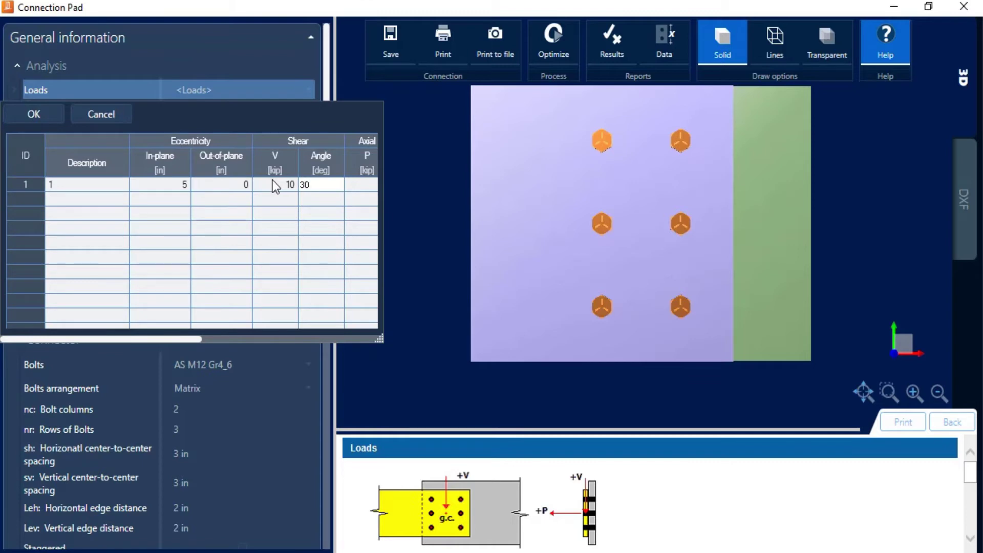
Step: Apply load 1 to get a 0.99 strength ratio, then view the Corrosive influences help
{"action": "left_click", "coordinate": [30, 109]}
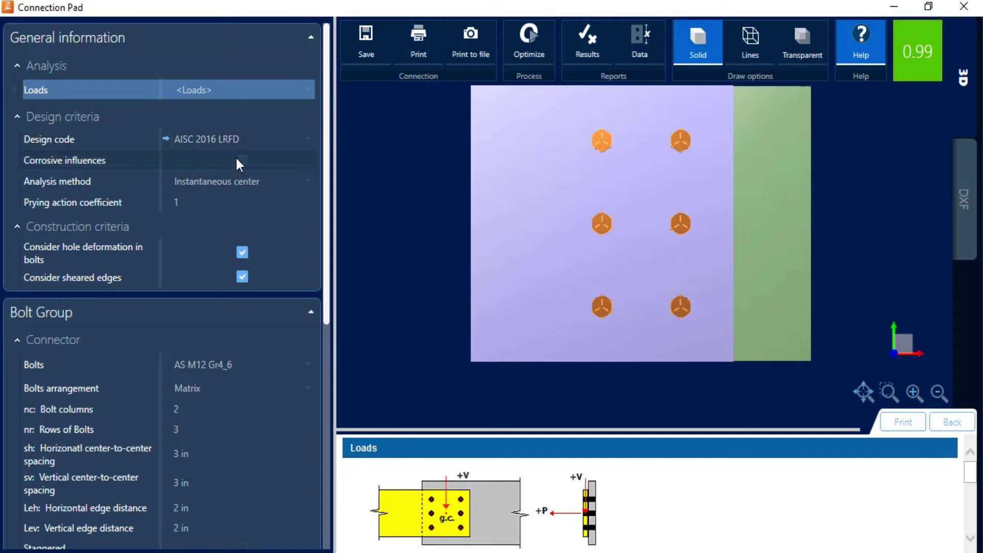
{"action": "left_click", "coordinate": [103, 159]}
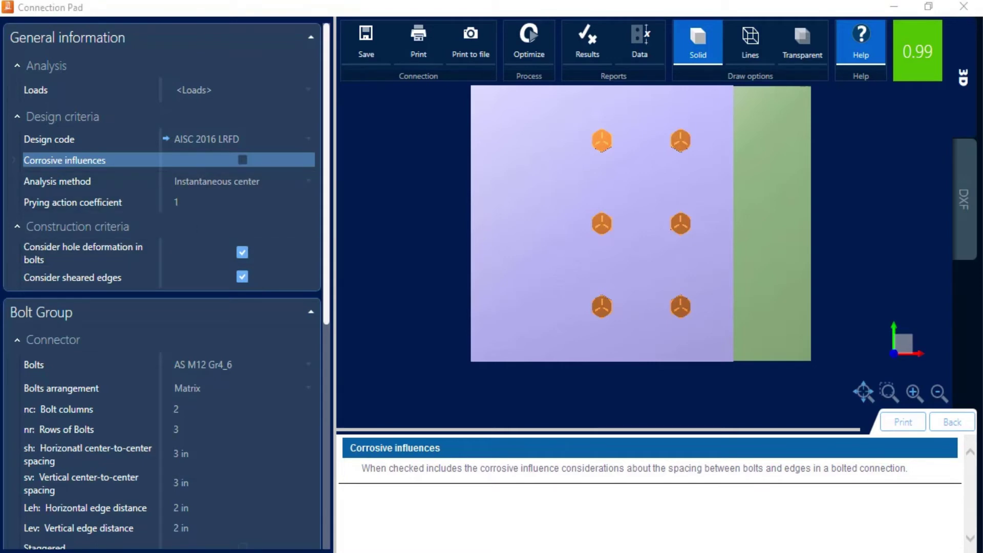
Step: Show the Analysis method options, Elastic and Instantaneous center, with their help text
{"action": "left_click", "coordinate": [197, 180]}
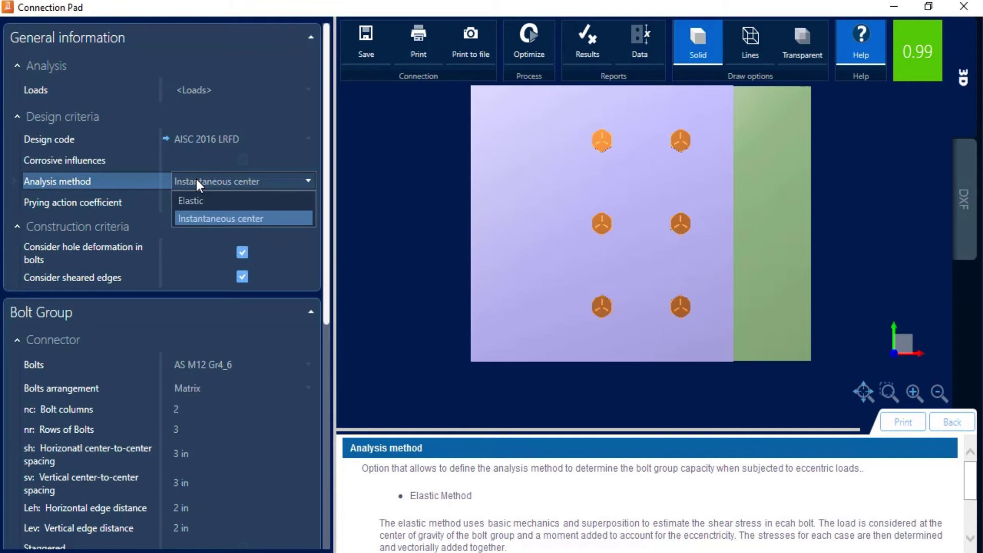
Step: Leave the analysis method on Instantaneous center
{"action": "left_click", "coordinate": [196, 181]}
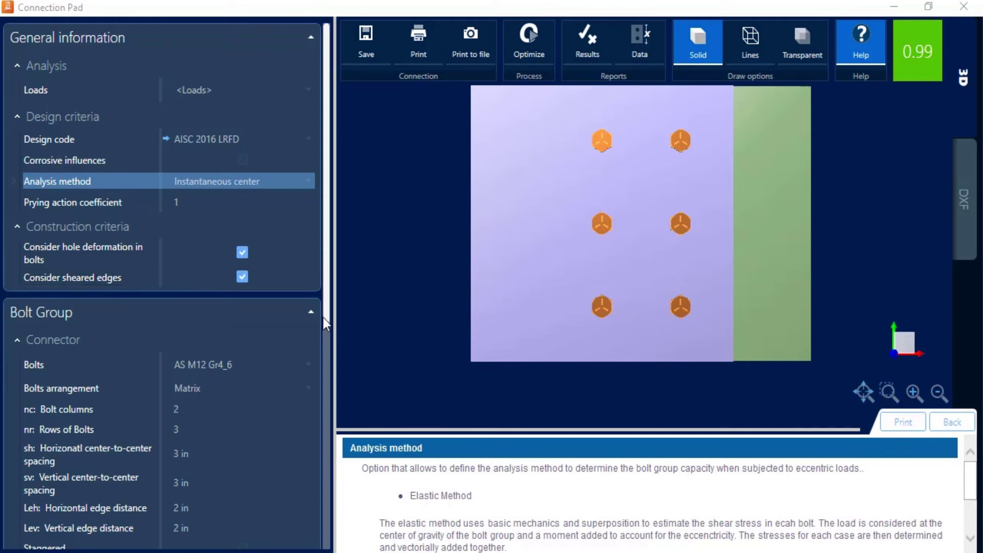
Step: Switch the bolts to the US catalogue's 3/4" A325 N, dropping the ratio to 0.2
{"action": "left_click_drag", "start_coordinate": [324, 312], "coordinate": [342, 459]}
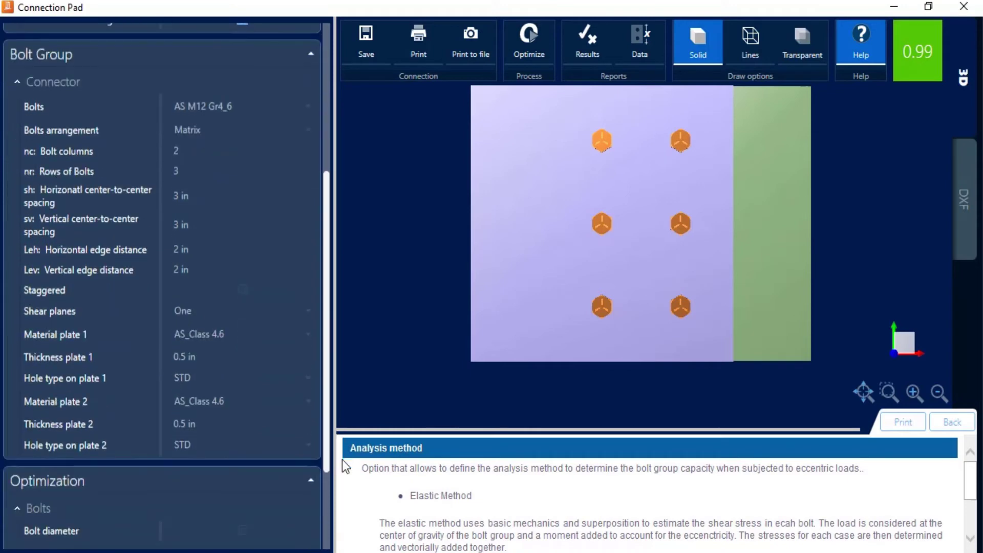
{"action": "left_click", "coordinate": [258, 113]}
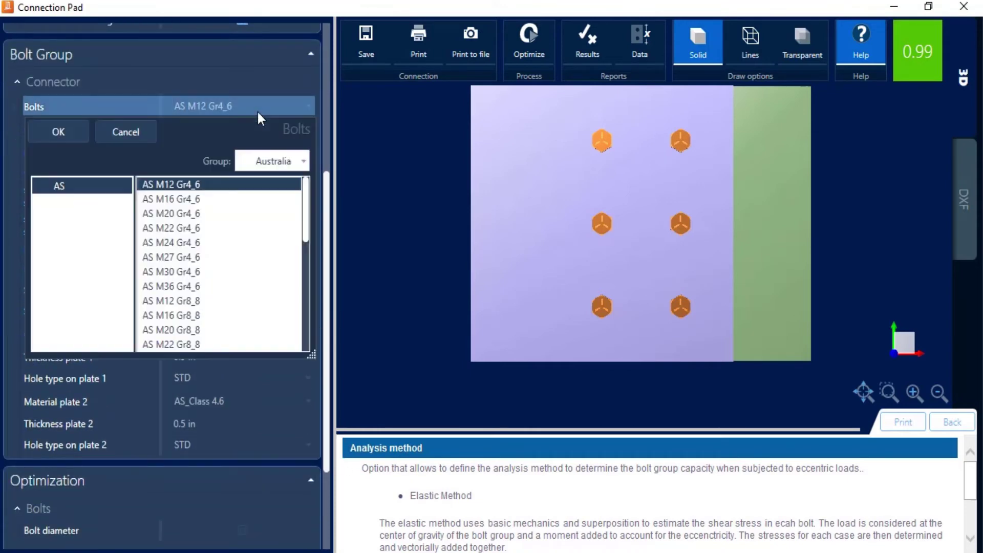
{"action": "left_click", "coordinate": [284, 166]}
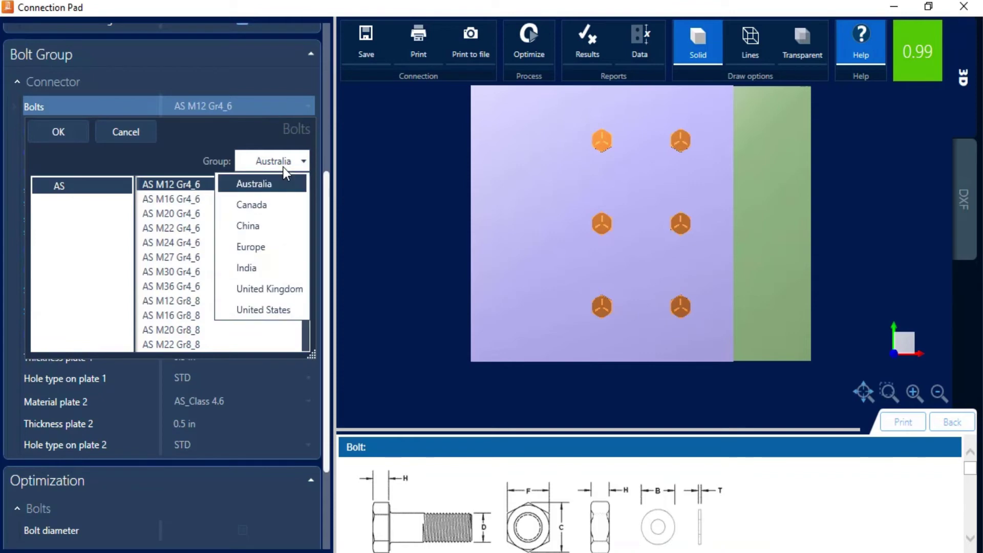
{"action": "left_click", "coordinate": [270, 310]}
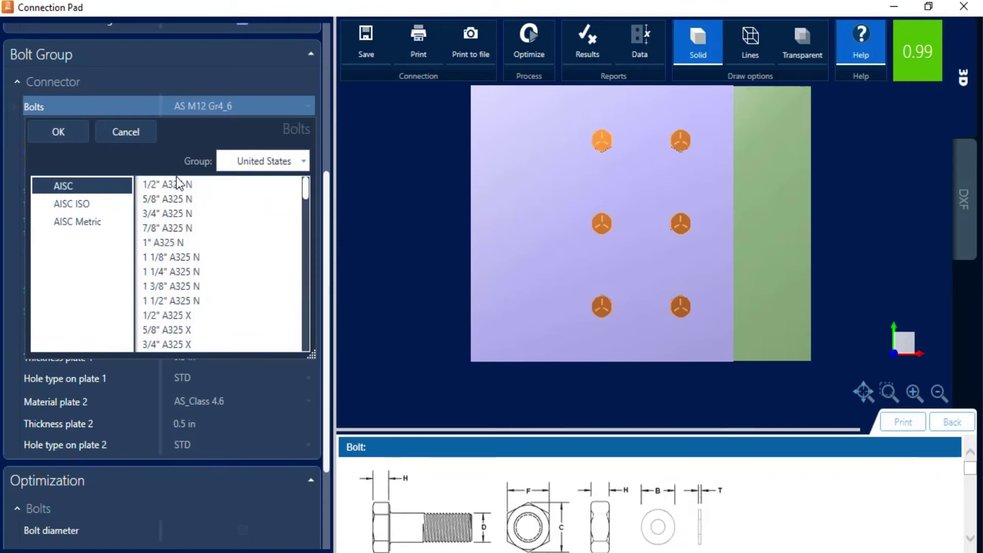
{"action": "left_click", "coordinate": [170, 217]}
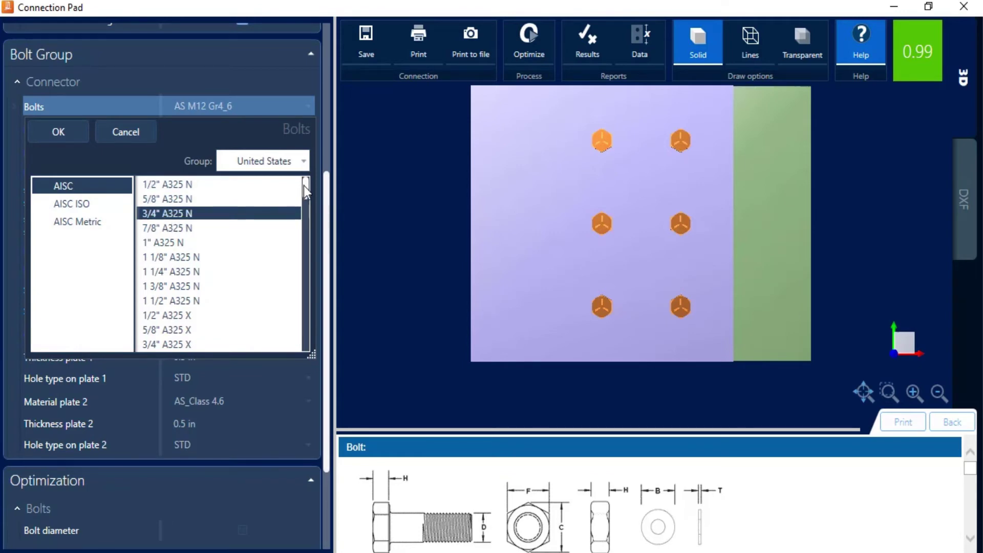
{"action": "mouse_move", "coordinate": [306, 186]}
{"action": "left_mouse_down"}
{"action": "mouse_move", "coordinate": [316, 266]}
{"action": "mouse_move", "coordinate": [311, 183]}
{"action": "left_mouse_up"}
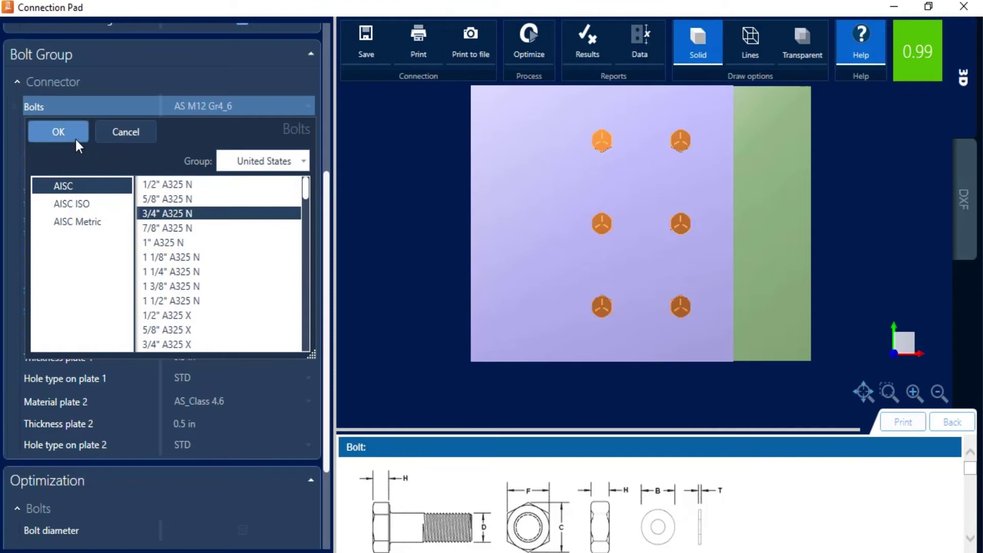
{"action": "left_click", "coordinate": [61, 133]}
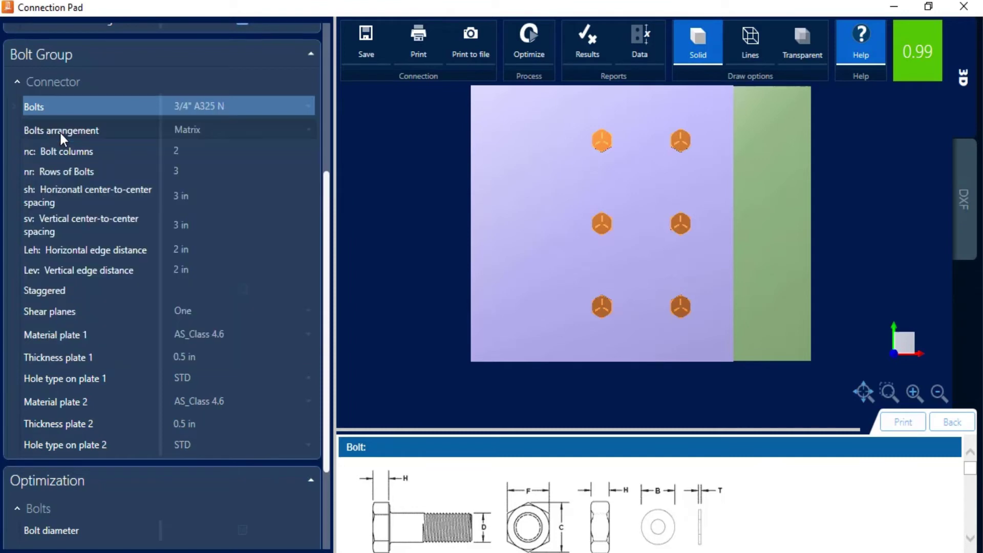
{"action": "left_click", "coordinate": [216, 129]}
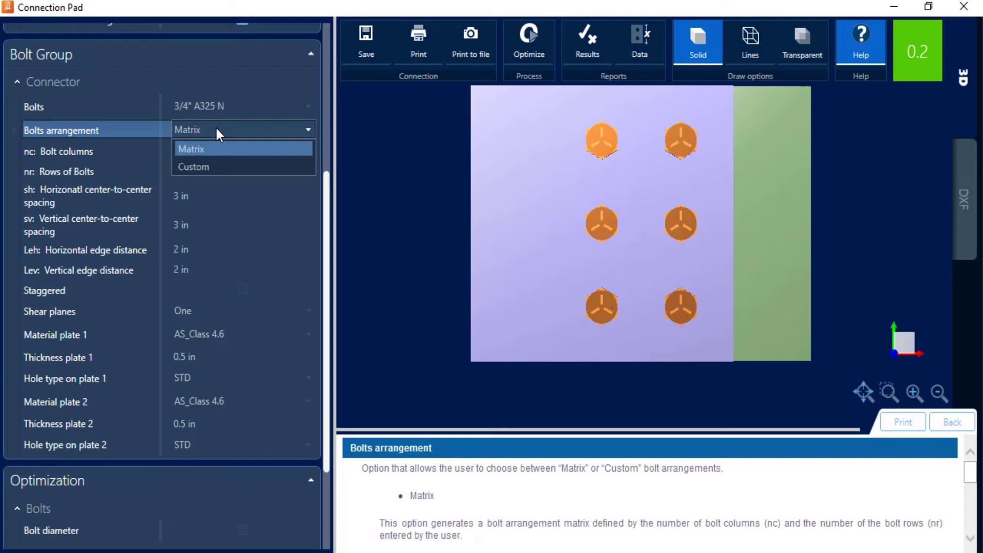
{"action": "left_click", "coordinate": [201, 166]}
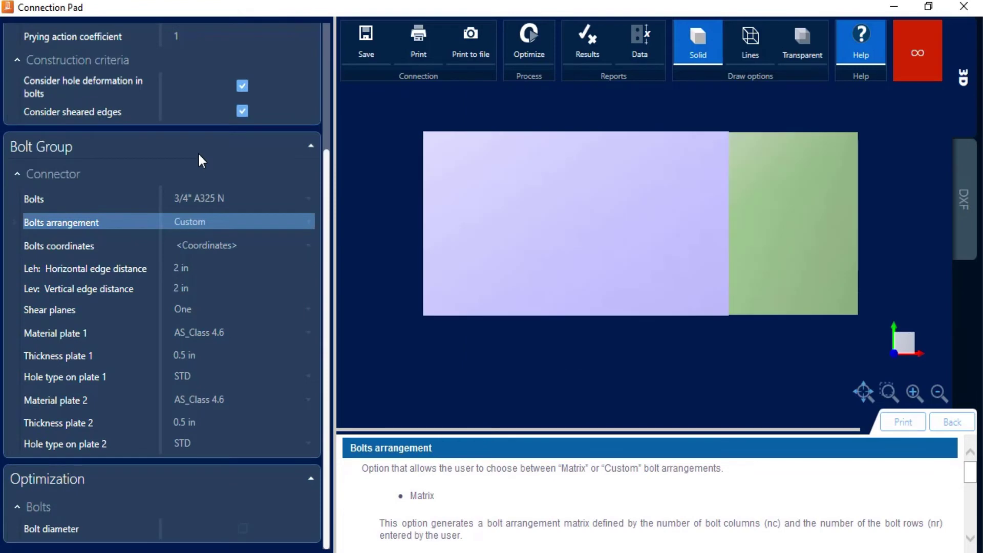
{"action": "left_click", "coordinate": [192, 247]}
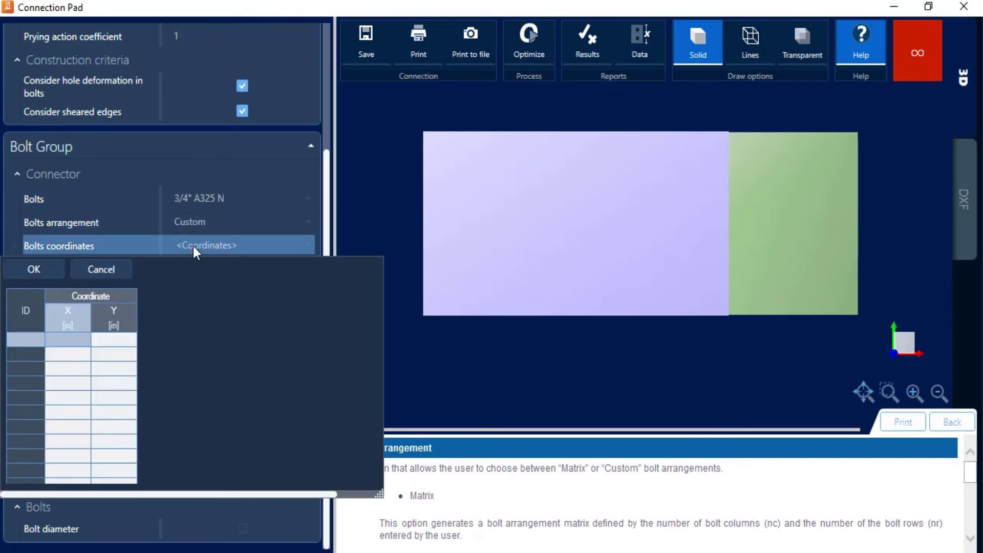
{"action": "left_click", "coordinate": [184, 220]}
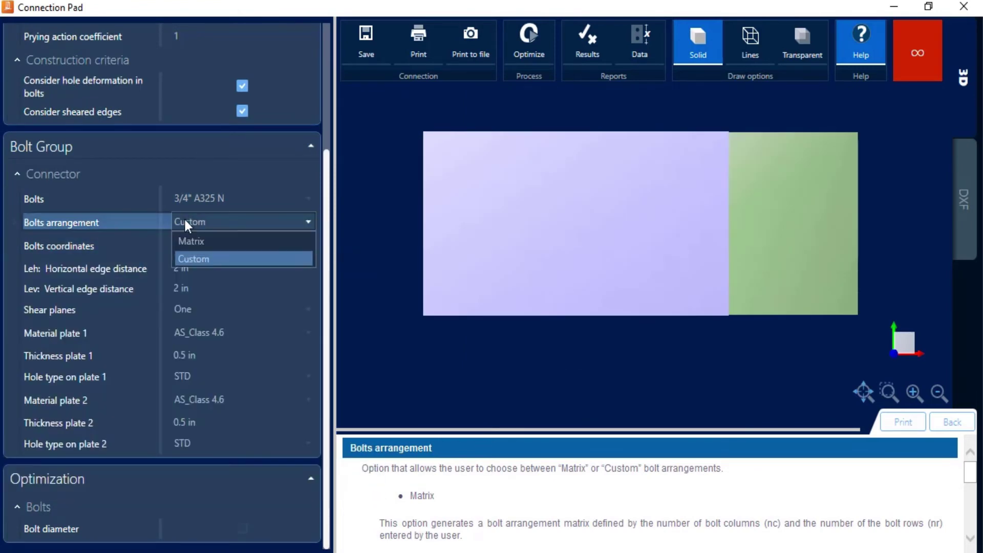
{"action": "left_click", "coordinate": [186, 241]}
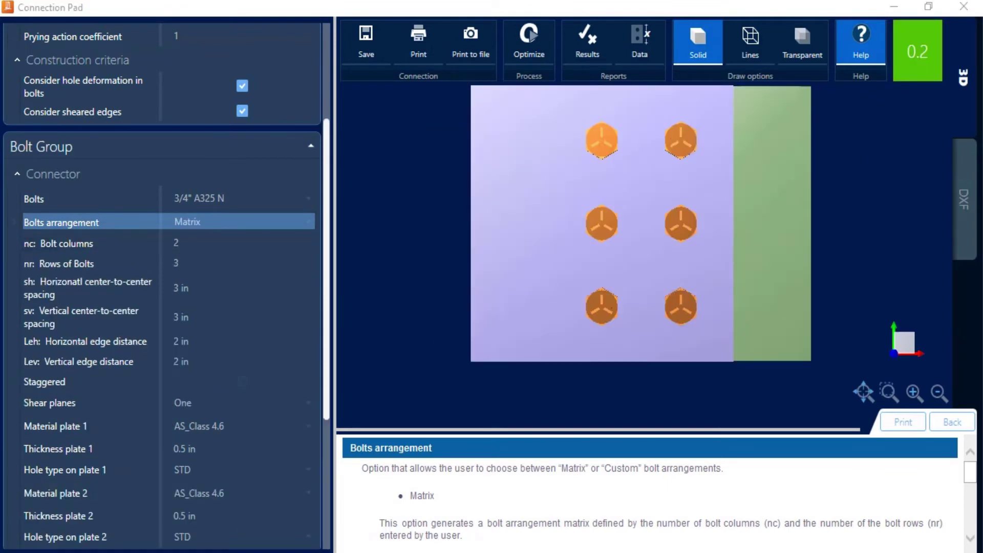
Step: Set 5 rows of bolts for a 0.09 ratio, keeping 3 in horizontal spacing
{"action": "left_click", "coordinate": [211, 266]}
{"action": "type", "text": "5"}
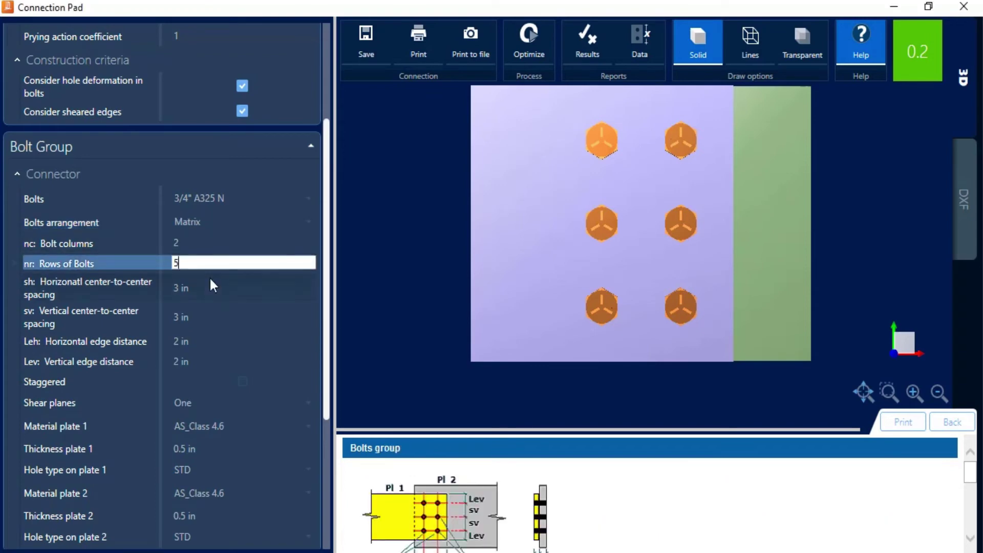
{"action": "left_click", "coordinate": [210, 279]}
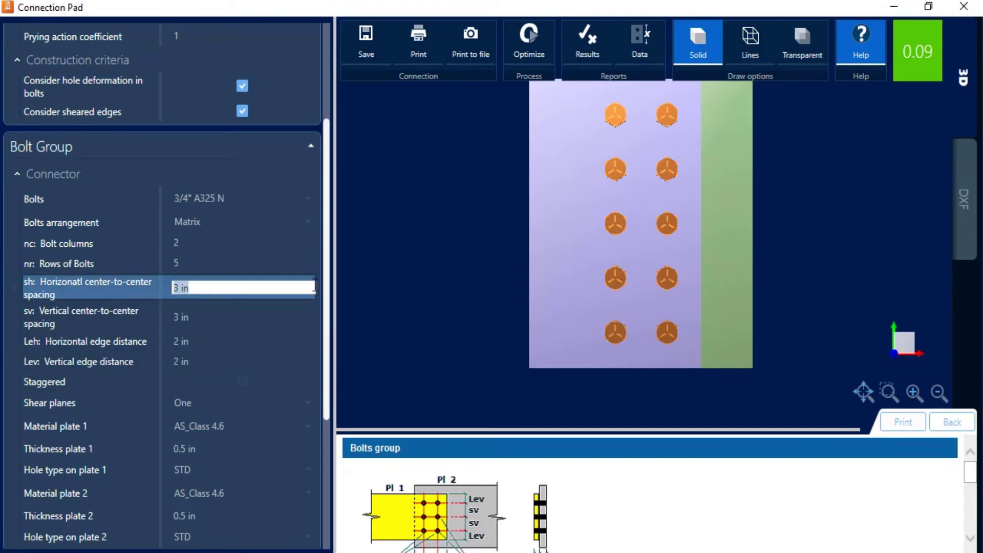
{"action": "left_click", "coordinate": [331, 286]}
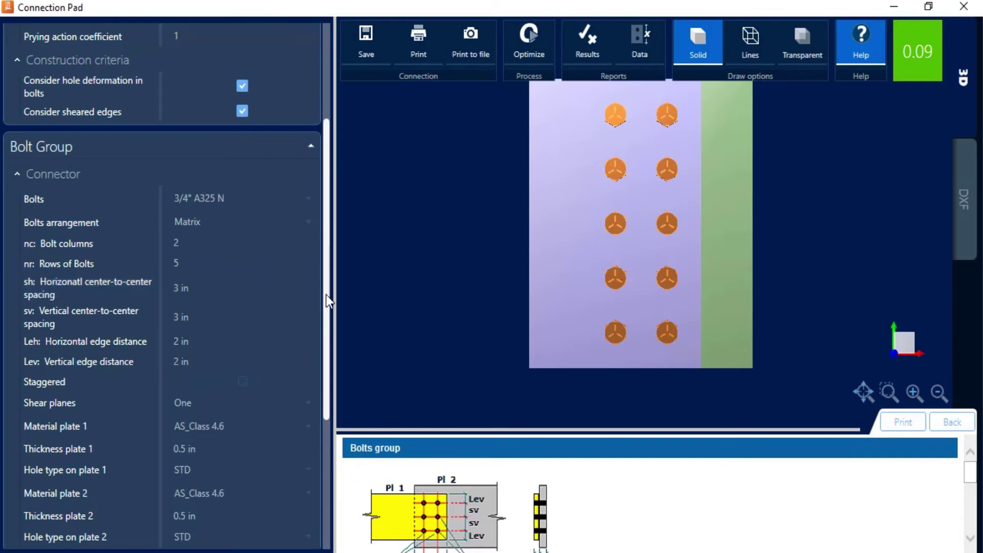
{"action": "scroll", "coordinate": [327, 294], "scroll_direction": "down", "scroll_amount": 3}
{"action": "left_click", "coordinate": [241, 234]}
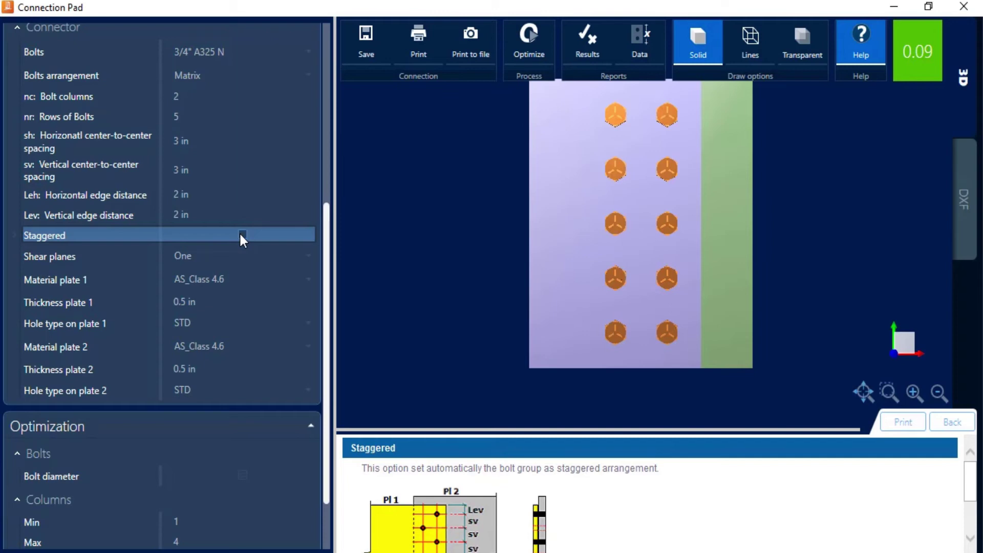
{"action": "left_click", "coordinate": [224, 252]}
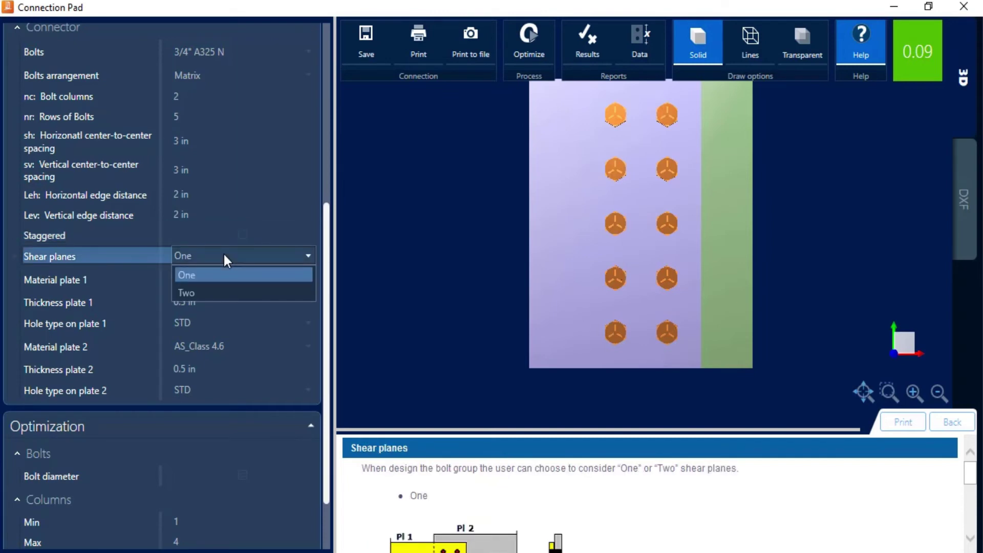
Step: Keep one shear plane and set plate 1 material to United States A36
{"action": "left_click", "coordinate": [223, 253]}
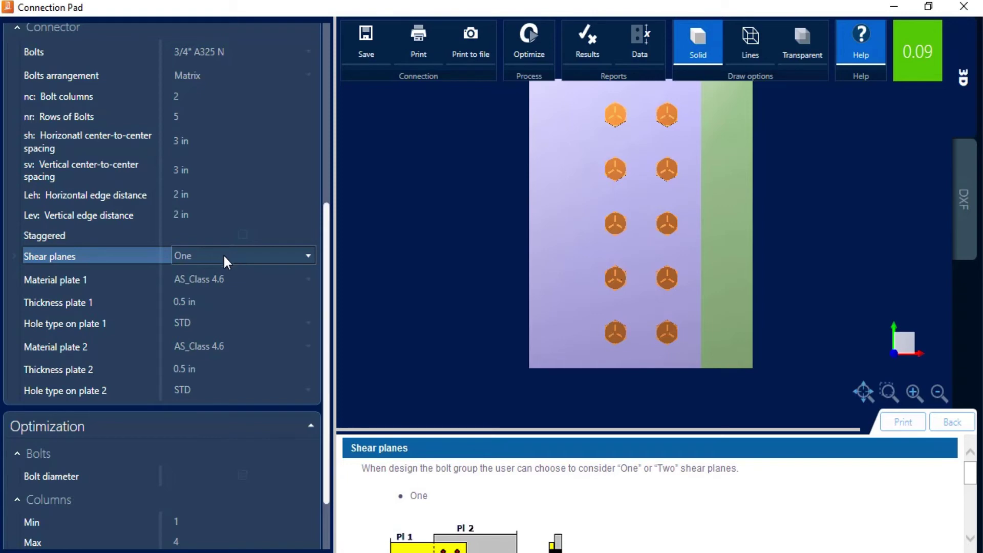
{"action": "left_click", "coordinate": [216, 280]}
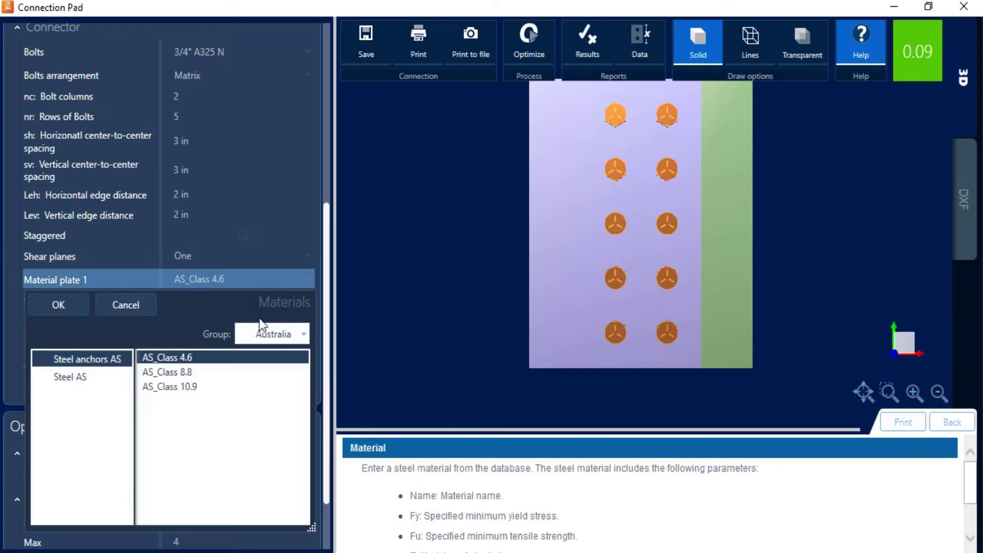
{"action": "left_click", "coordinate": [268, 333]}
{"action": "left_click", "coordinate": [261, 524]}
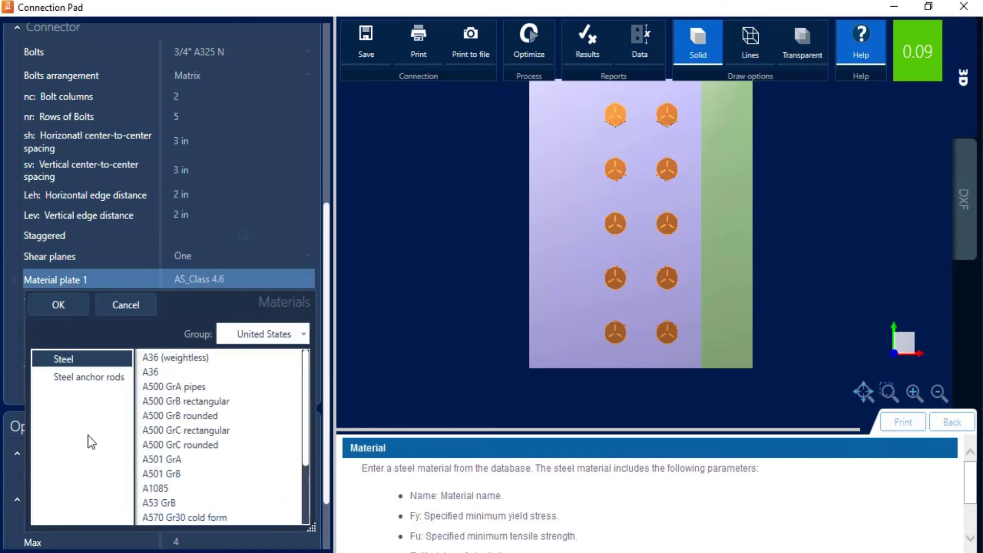
{"action": "left_click", "coordinate": [150, 371]}
{"action": "left_click", "coordinate": [53, 305]}
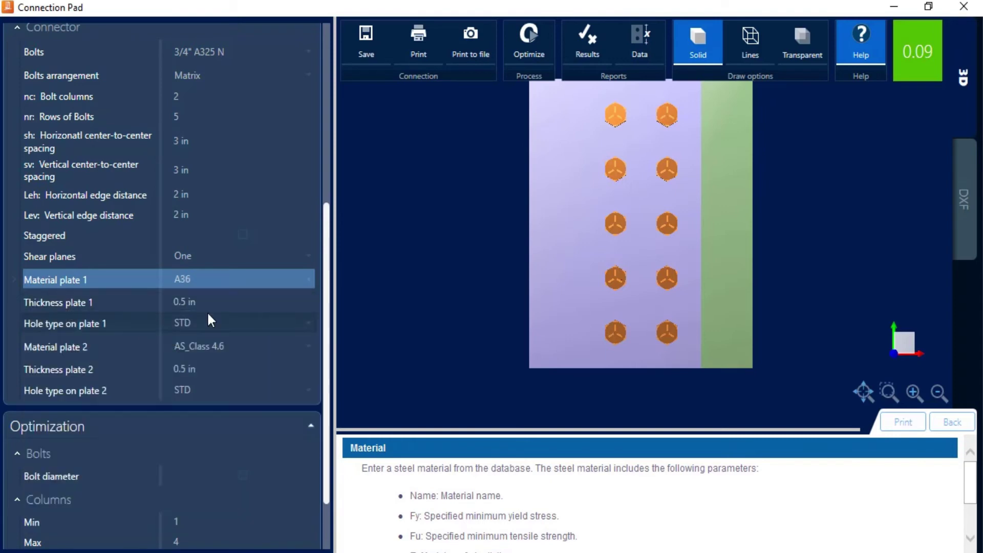
Step: Set plate 2 material to United States A36 as well
{"action": "left_click", "coordinate": [212, 352]}
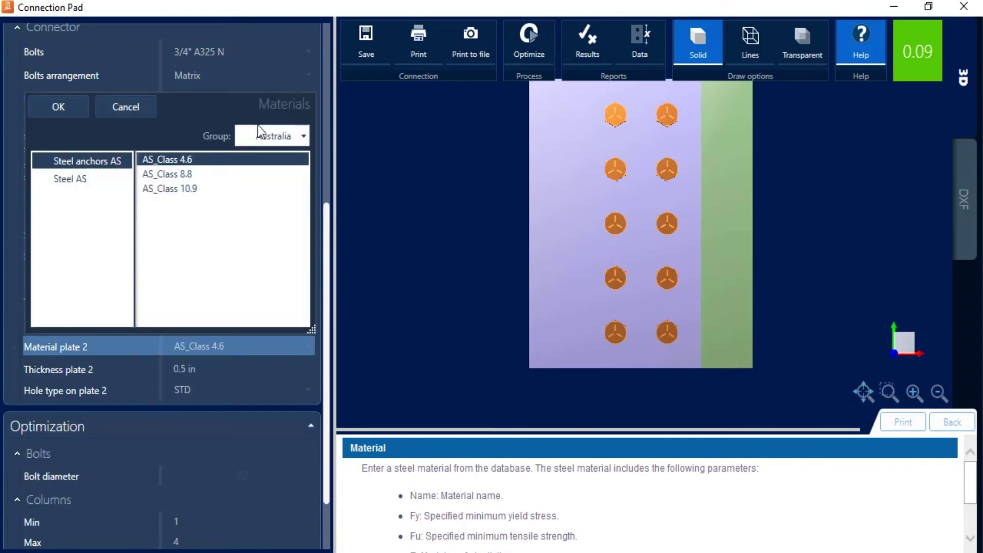
{"action": "left_click", "coordinate": [258, 138]}
{"action": "left_click", "coordinate": [248, 325]}
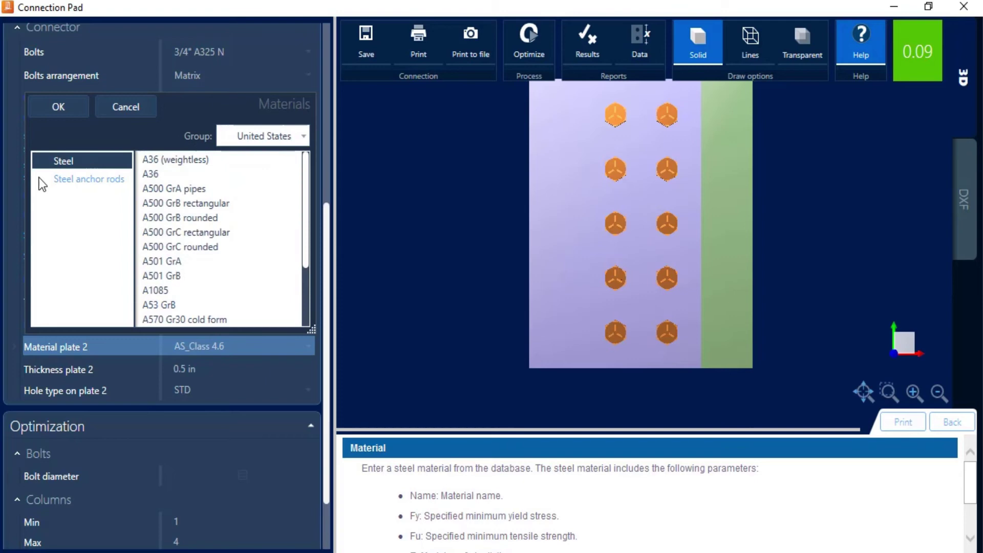
{"action": "left_click", "coordinate": [147, 173]}
{"action": "left_click", "coordinate": [58, 109]}
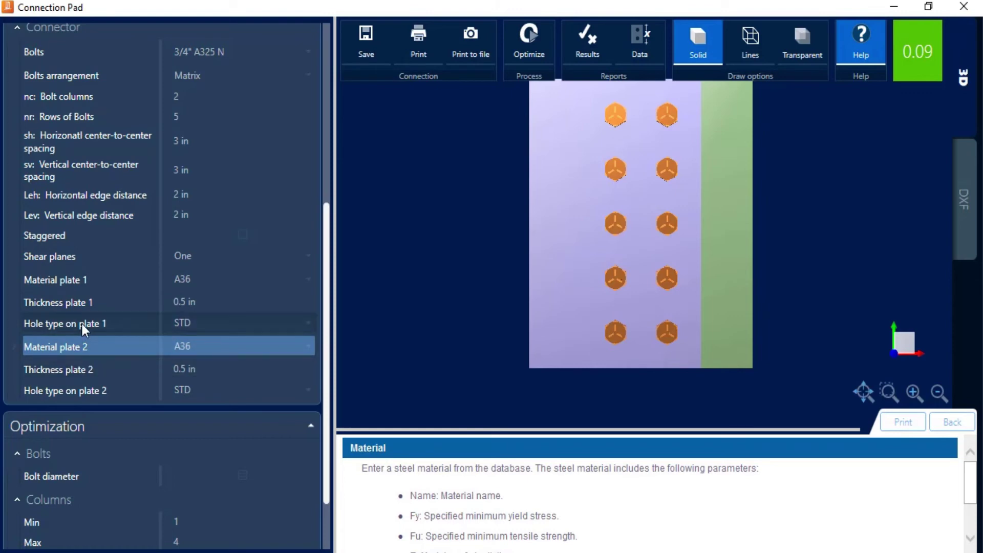
Step: Keep standard STD holes as the hole type for plate 1
{"action": "left_click", "coordinate": [188, 319]}
{"action": "left_click", "coordinate": [188, 322]}
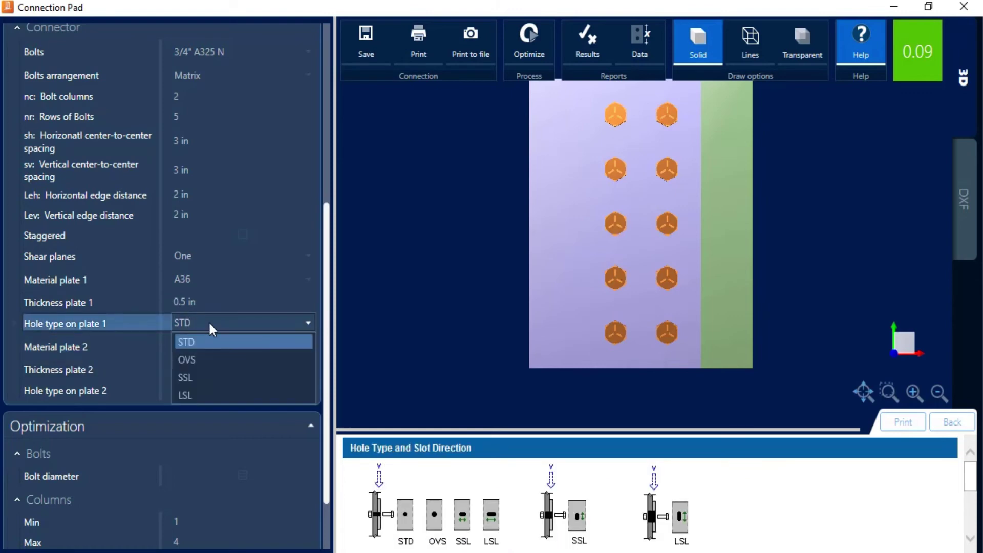
{"action": "left_click", "coordinate": [208, 320]}
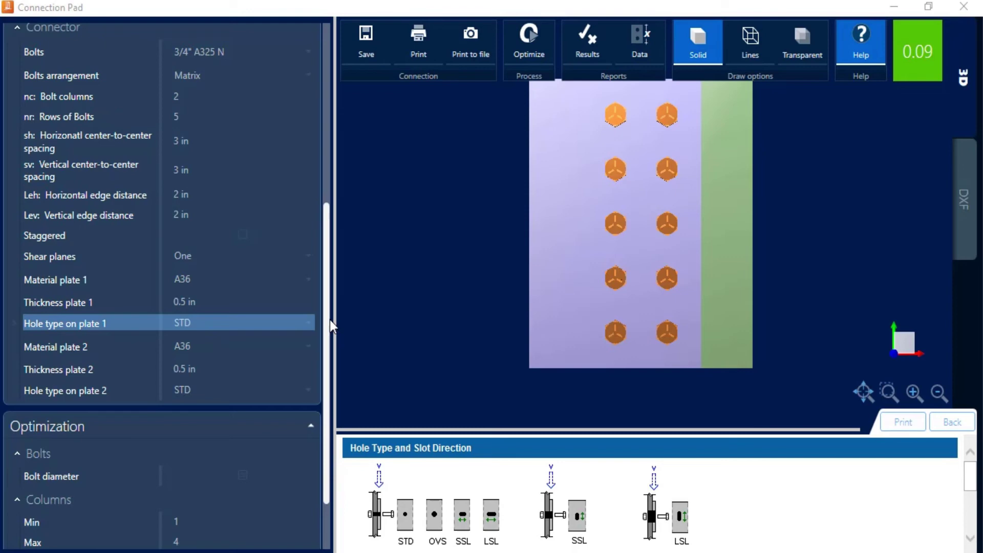
{"action": "left_click_drag", "start_coordinate": [327, 320], "coordinate": [337, 287]}
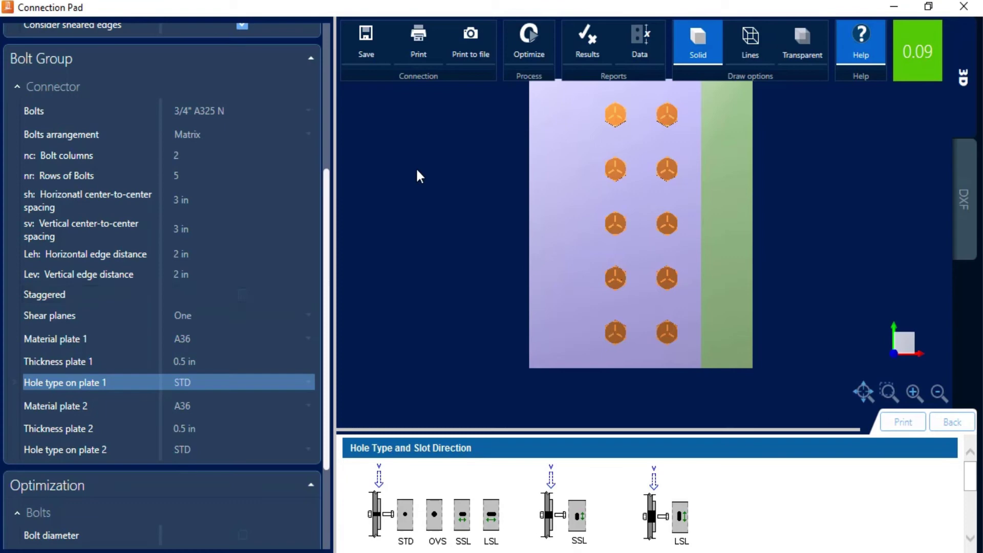
{"action": "left_click_drag", "start_coordinate": [324, 185], "coordinate": [318, 30]}
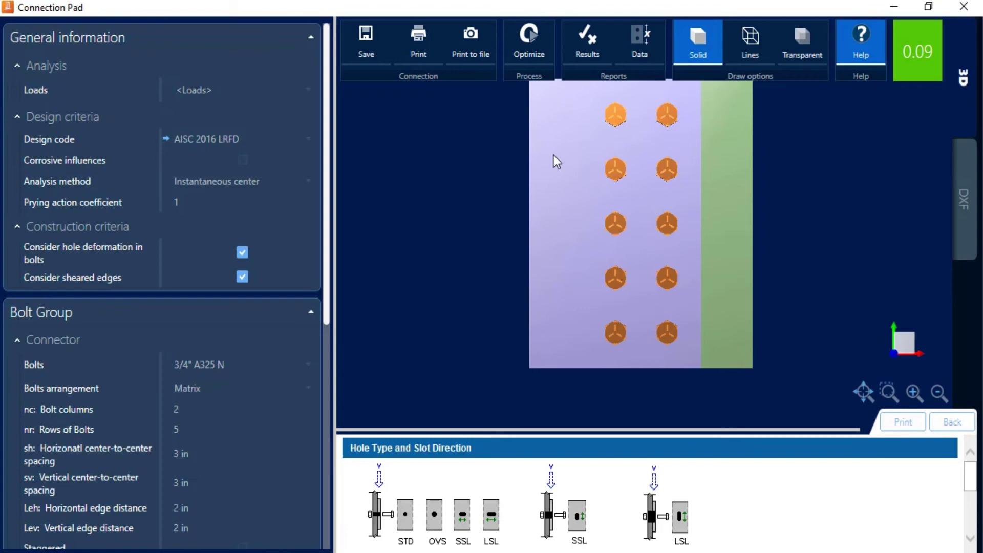
{"action": "left_click", "coordinate": [586, 43]}
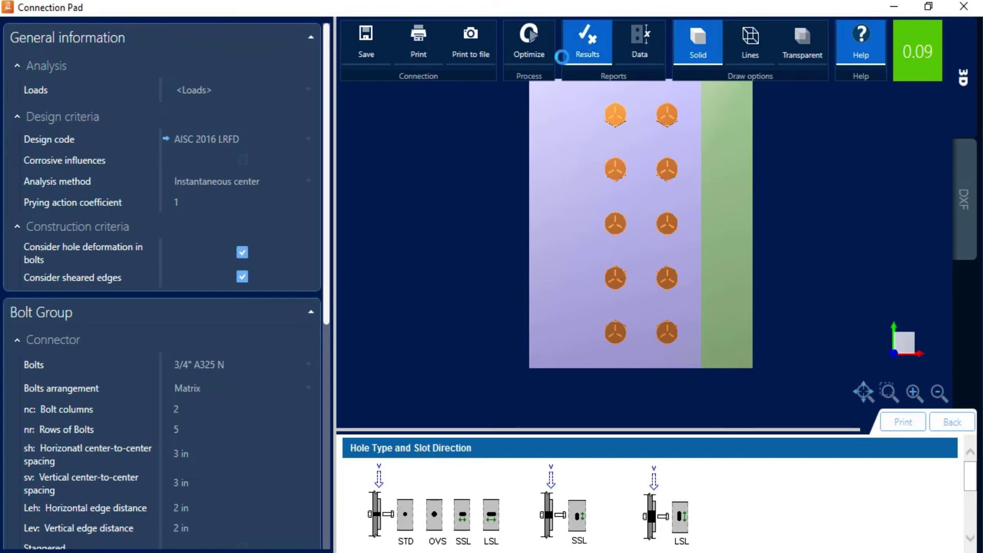
{"action": "scroll", "coordinate": [652, 230], "scroll_direction": "down", "scroll_amount": 6}
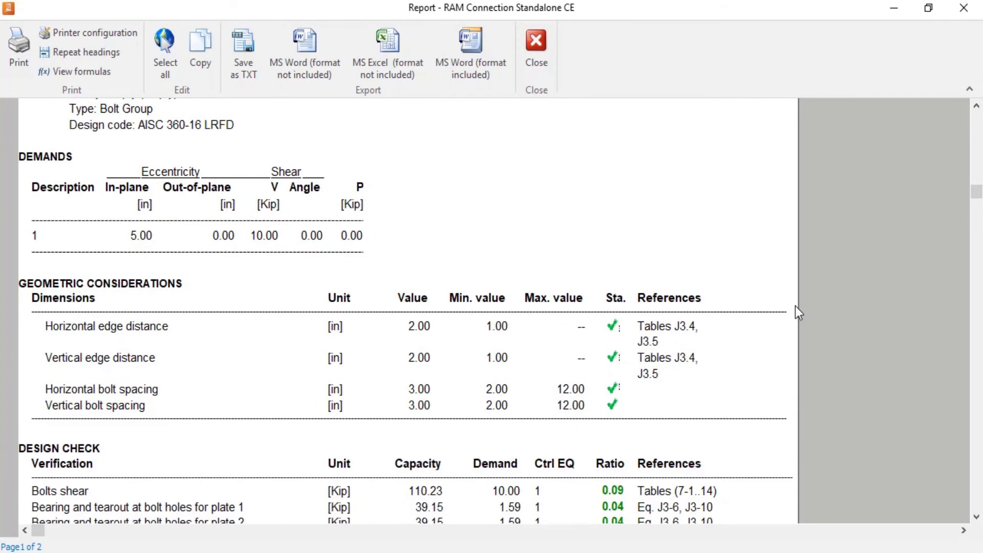
{"action": "scroll", "coordinate": [799, 310], "scroll_direction": "down", "scroll_amount": 2}
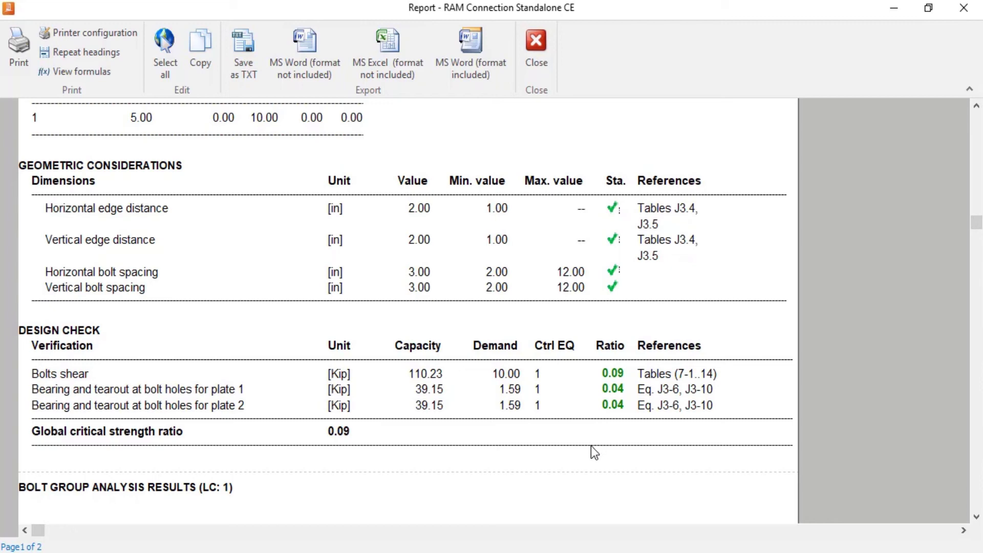
{"action": "left_click", "coordinate": [61, 71]}
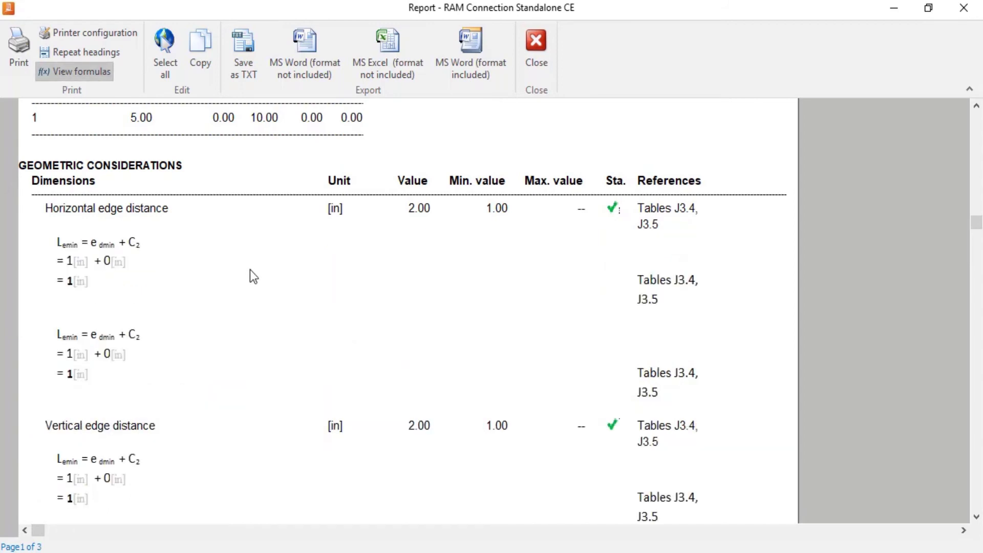
{"action": "scroll", "coordinate": [249, 270], "scroll_direction": "down", "scroll_amount": 4}
{"action": "scroll", "coordinate": [247, 277], "scroll_direction": "down", "scroll_amount": 1}
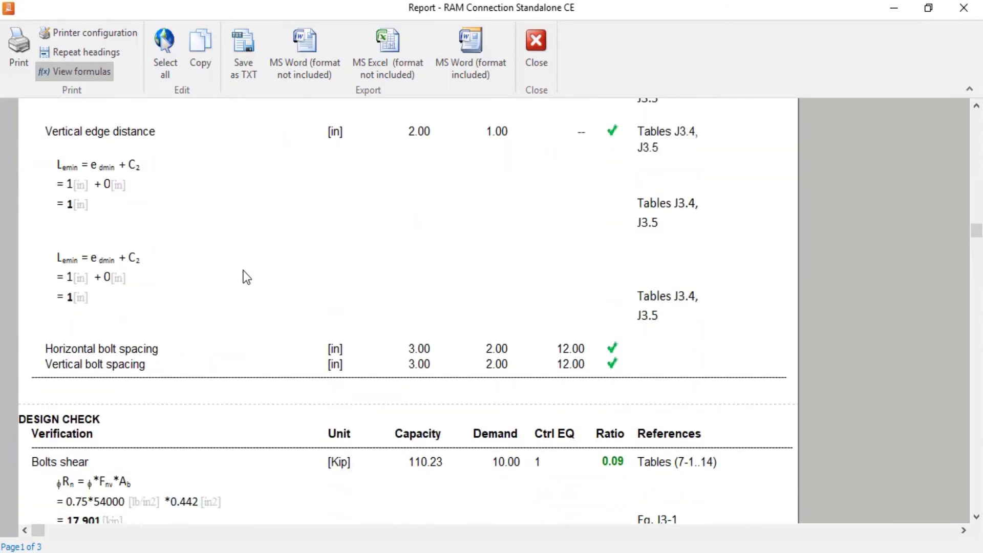
{"action": "scroll", "coordinate": [243, 266], "scroll_direction": "down", "scroll_amount": 4}
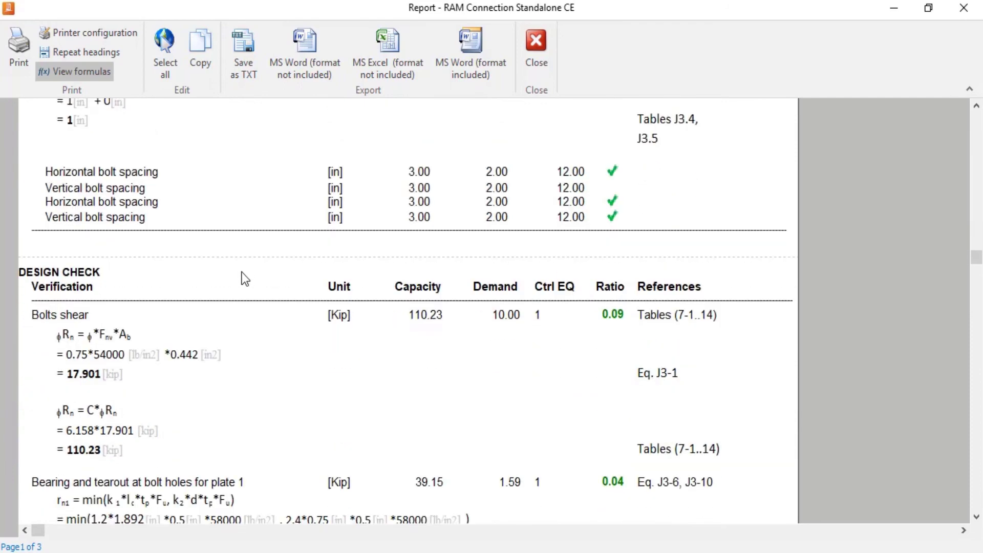
{"action": "scroll", "coordinate": [238, 282], "scroll_direction": "down", "scroll_amount": 1}
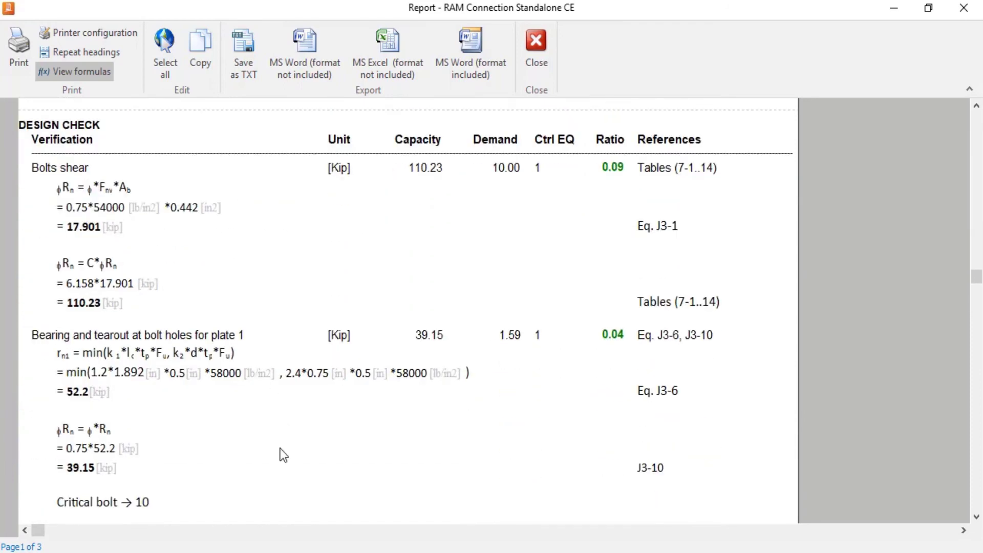
{"action": "left_click", "coordinate": [535, 70]}
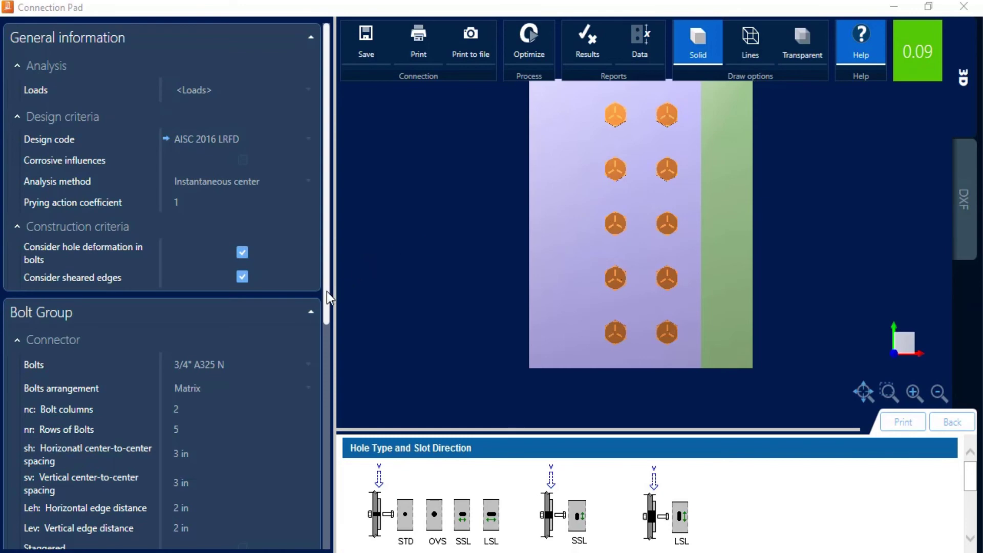
Step: Enter 3 as the Optimization Rows Min, leaving Rows Max at 12
{"action": "left_click_drag", "start_coordinate": [327, 293], "coordinate": [340, 542]}
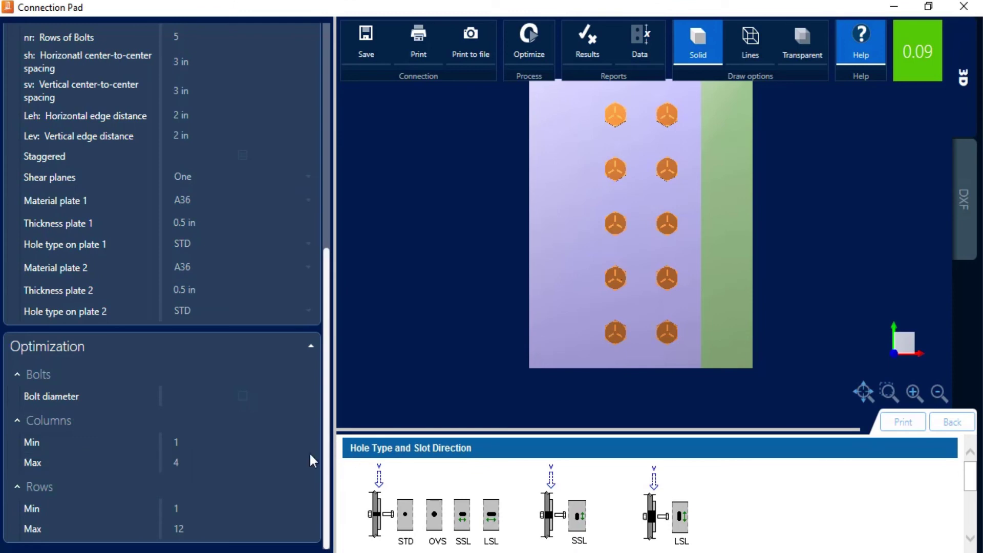
{"action": "left_click", "coordinate": [216, 508]}
{"action": "type", "text": "3"}
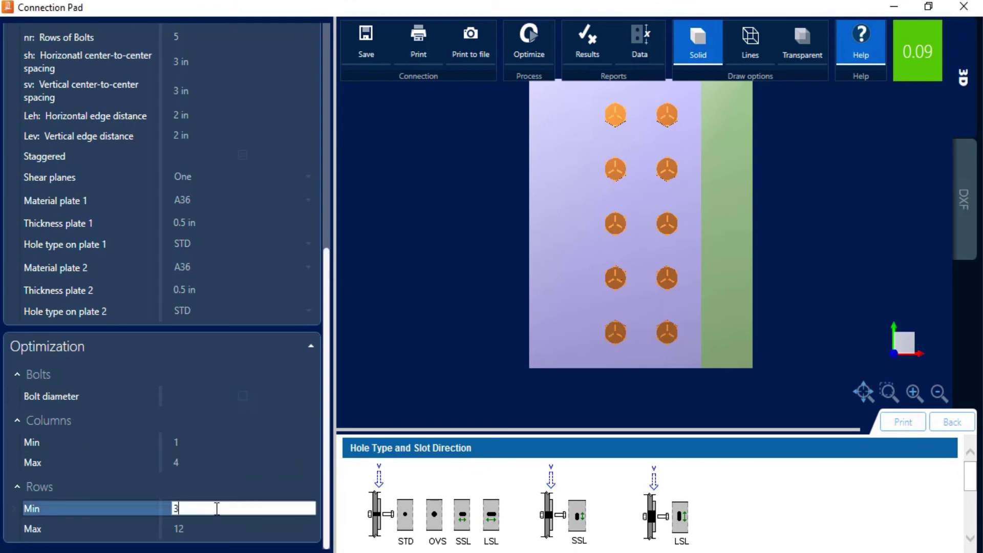
{"action": "left_click", "coordinate": [203, 529]}
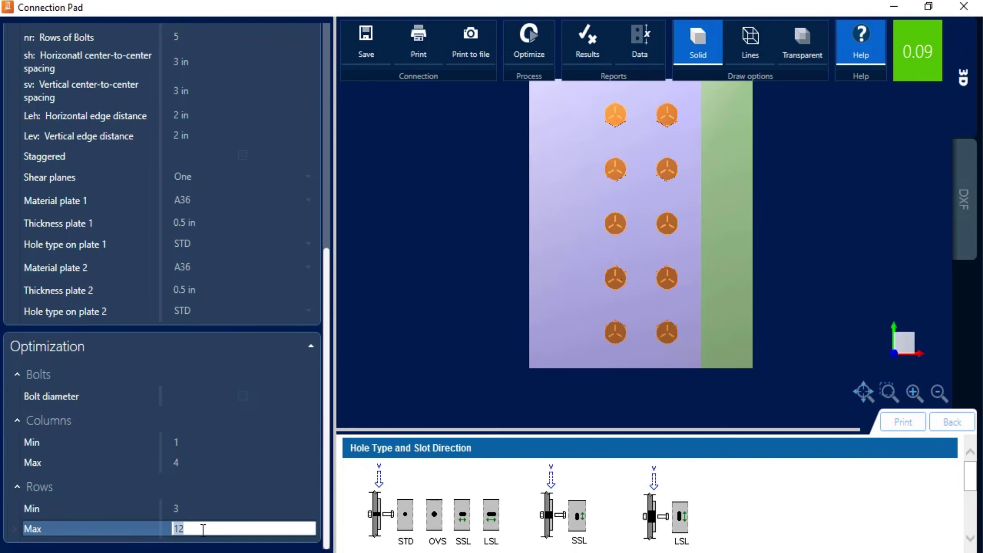
Step: Optimize to 1 column of 3 bolt rows (ratio 0.44) and review the Results report
{"action": "left_click", "coordinate": [518, 49]}
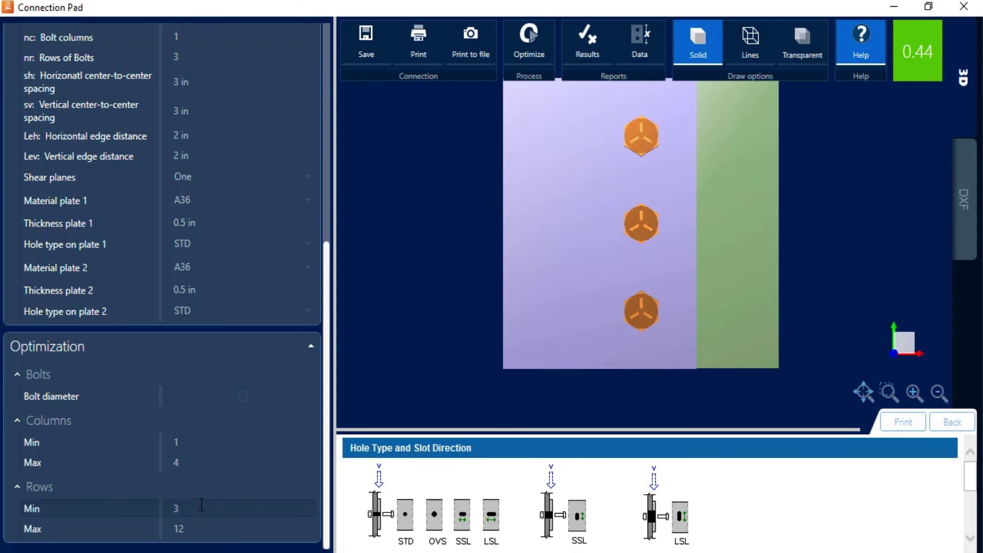
{"action": "left_click", "coordinate": [588, 39]}
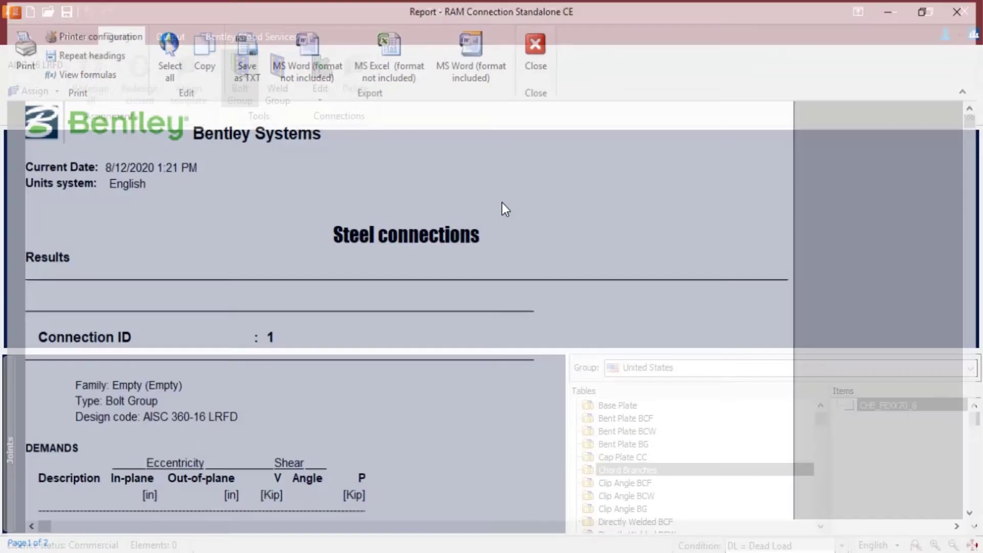
{"action": "scroll", "coordinate": [597, 325], "scroll_direction": "down", "scroll_amount": 10}
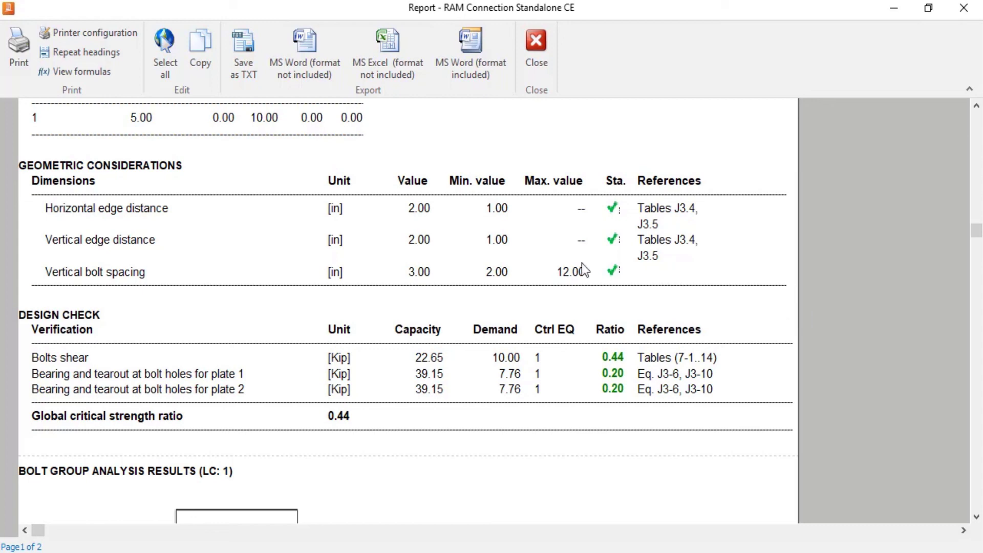
{"action": "scroll", "coordinate": [563, 267], "scroll_direction": "down", "scroll_amount": 6}
{"action": "scroll", "coordinate": [488, 194], "scroll_direction": "down", "scroll_amount": 3}
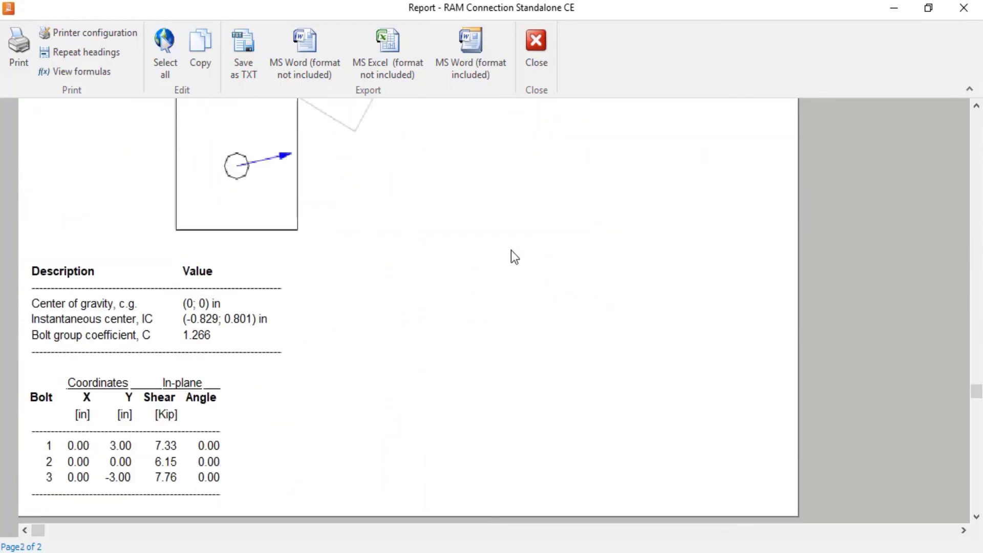
{"action": "scroll", "coordinate": [511, 250], "scroll_direction": "down", "scroll_amount": 3}
{"action": "left_click", "coordinate": [536, 44]}
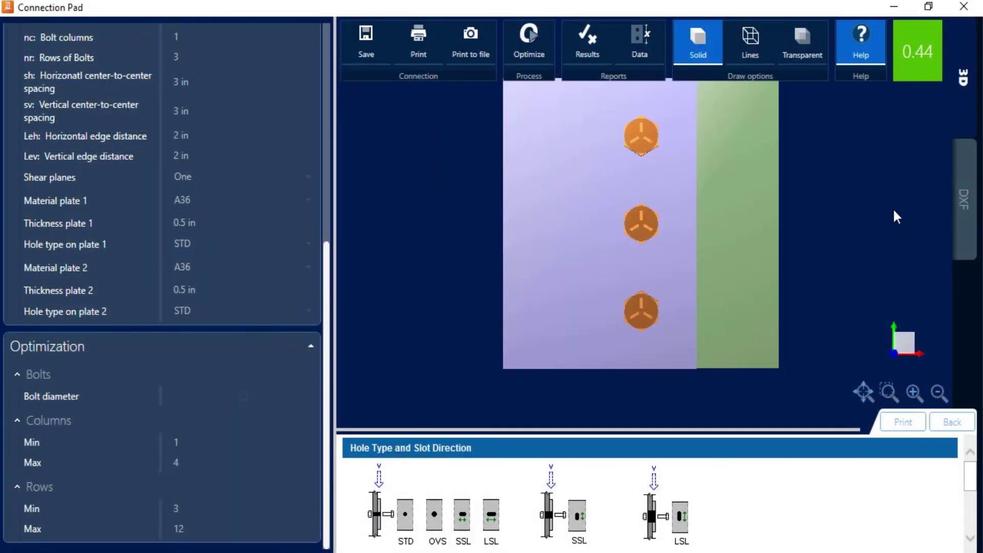
{"action": "left_click", "coordinate": [964, 204]}
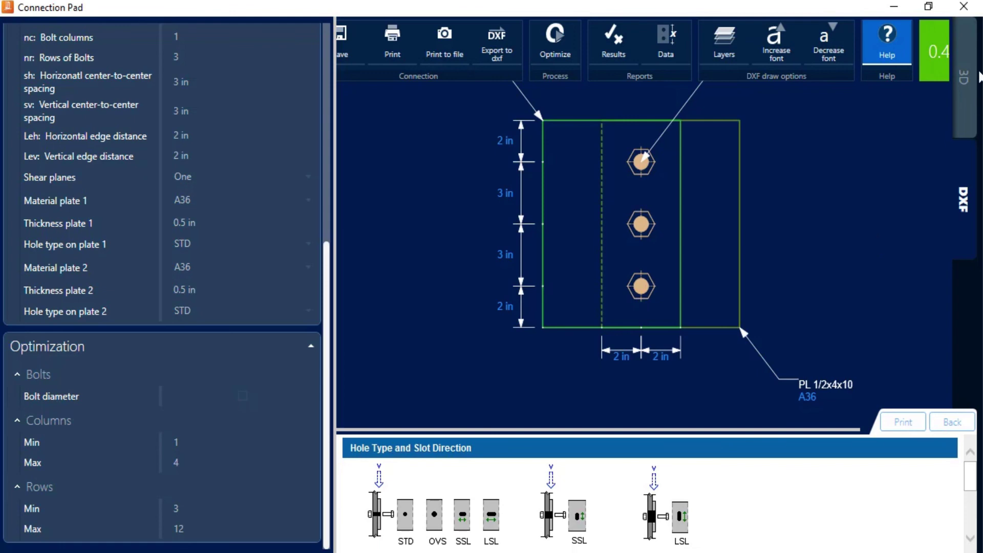
{"action": "left_click", "coordinate": [964, 78]}
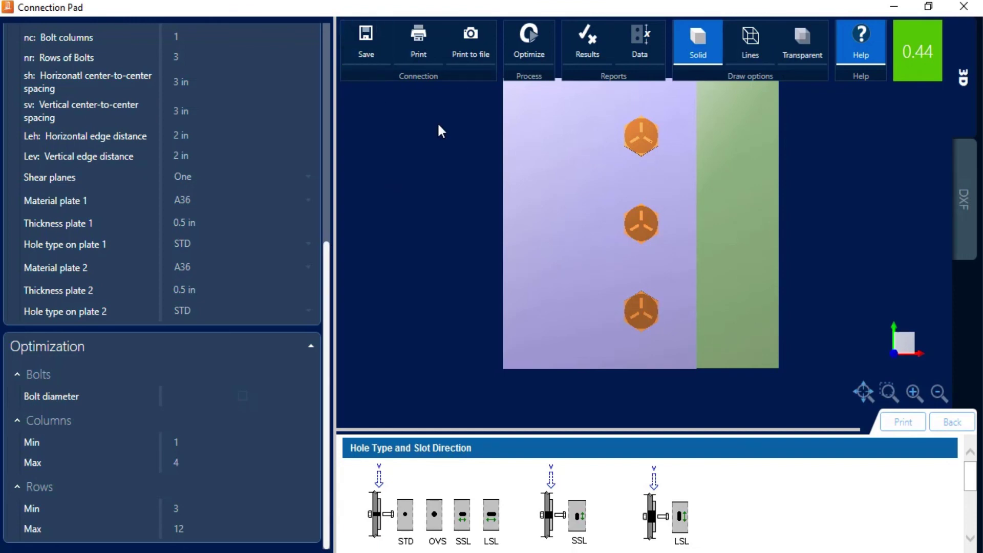
Step: Store the three-bolt group in the model as Joint 1, then reopen it through Edit > Combined connection
{"action": "left_click", "coordinate": [957, 9]}
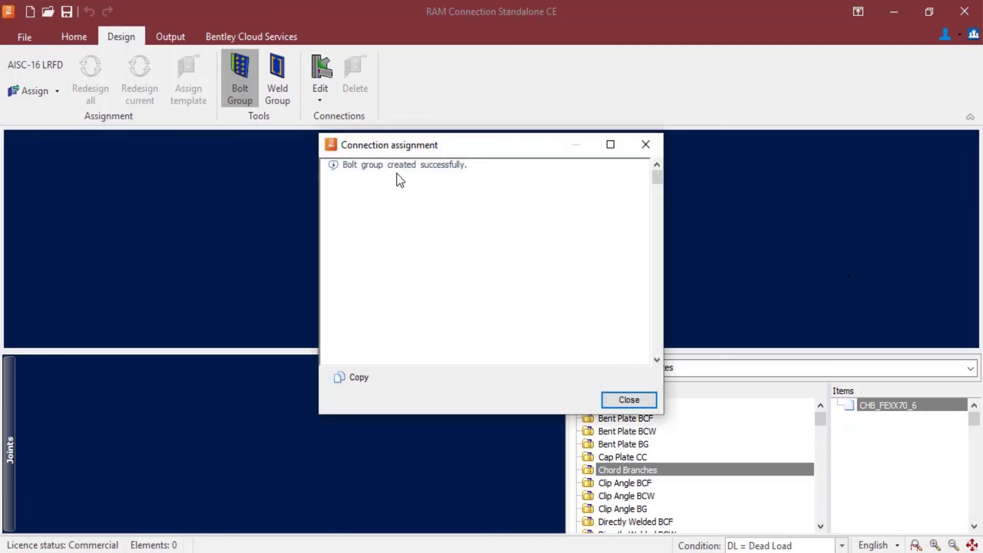
{"action": "left_click", "coordinate": [614, 398]}
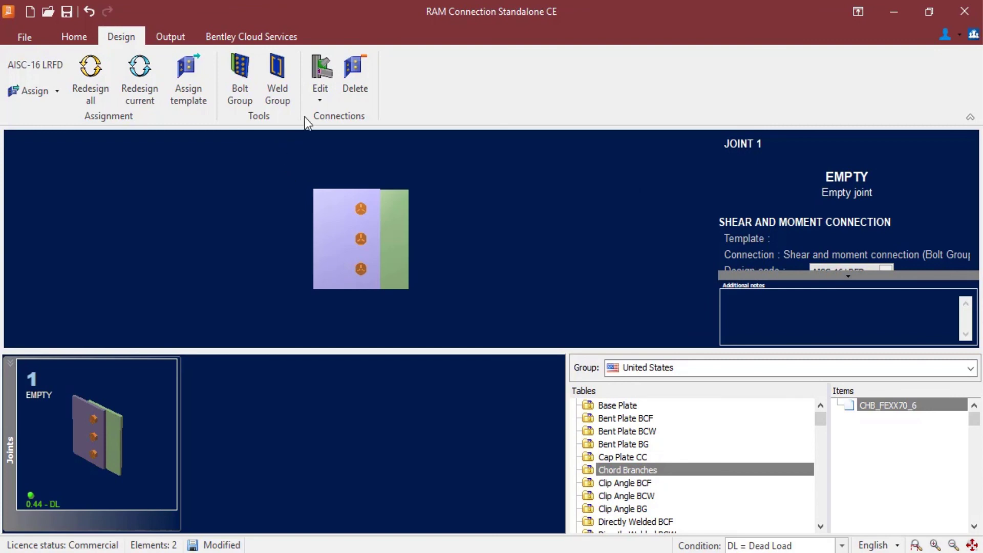
{"action": "left_click", "coordinate": [318, 96]}
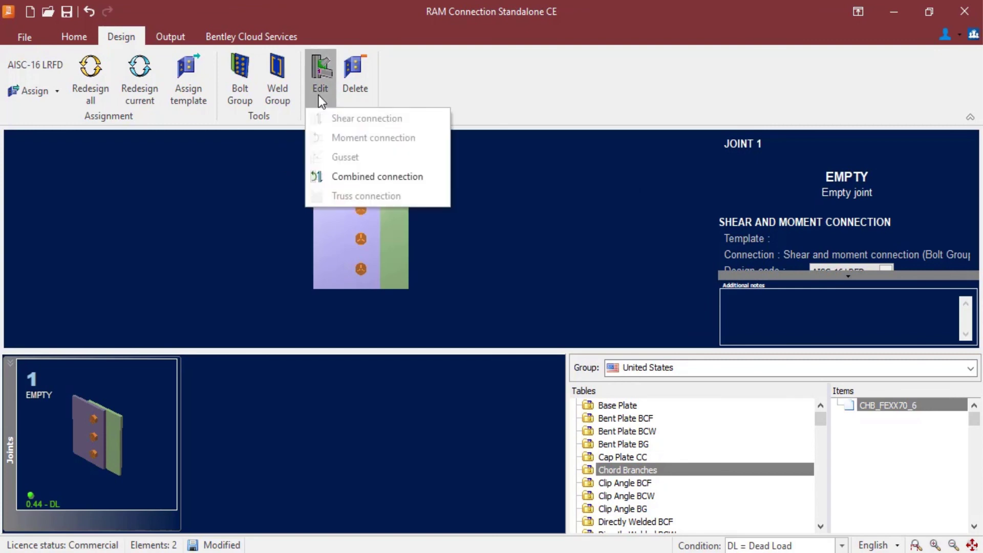
{"action": "left_click", "coordinate": [331, 176]}
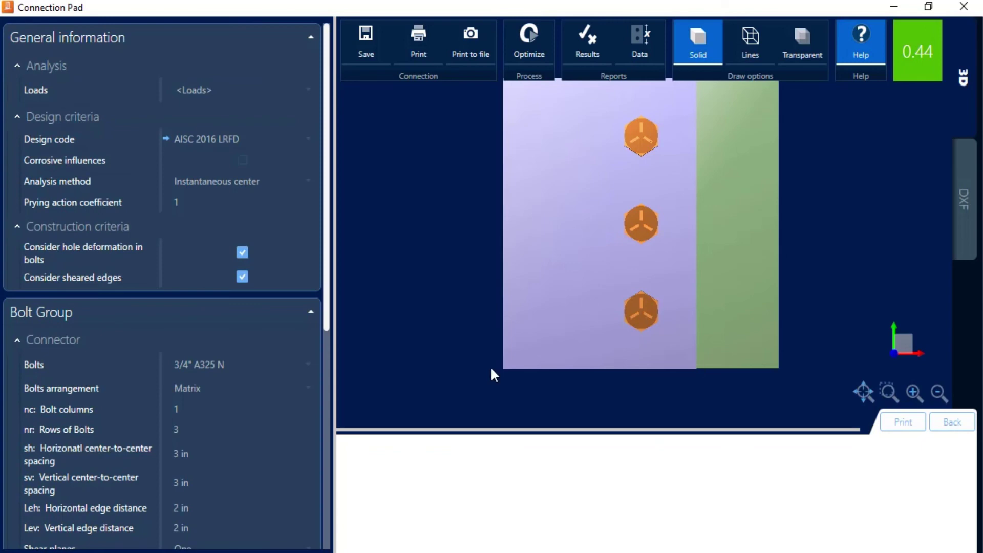
{"action": "left_click", "coordinate": [963, 6]}
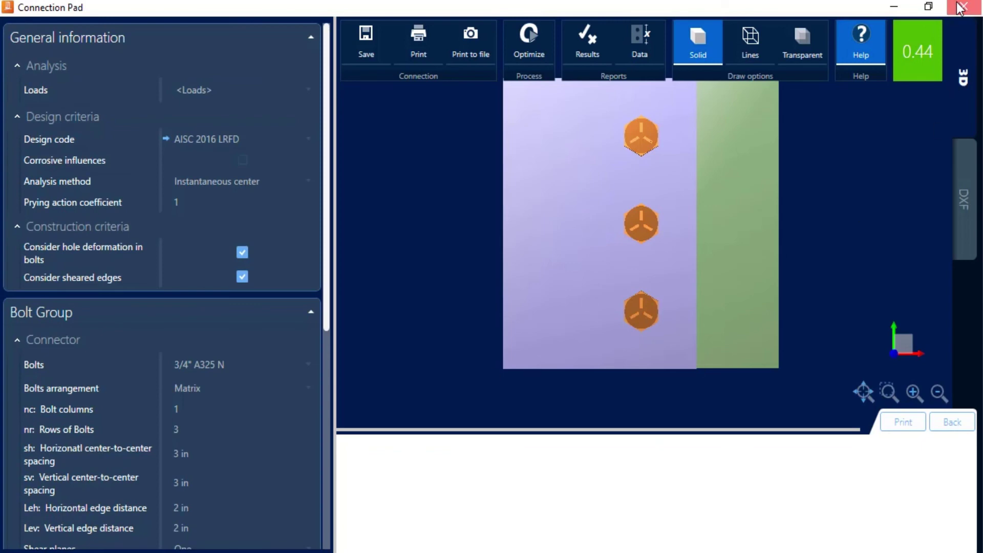